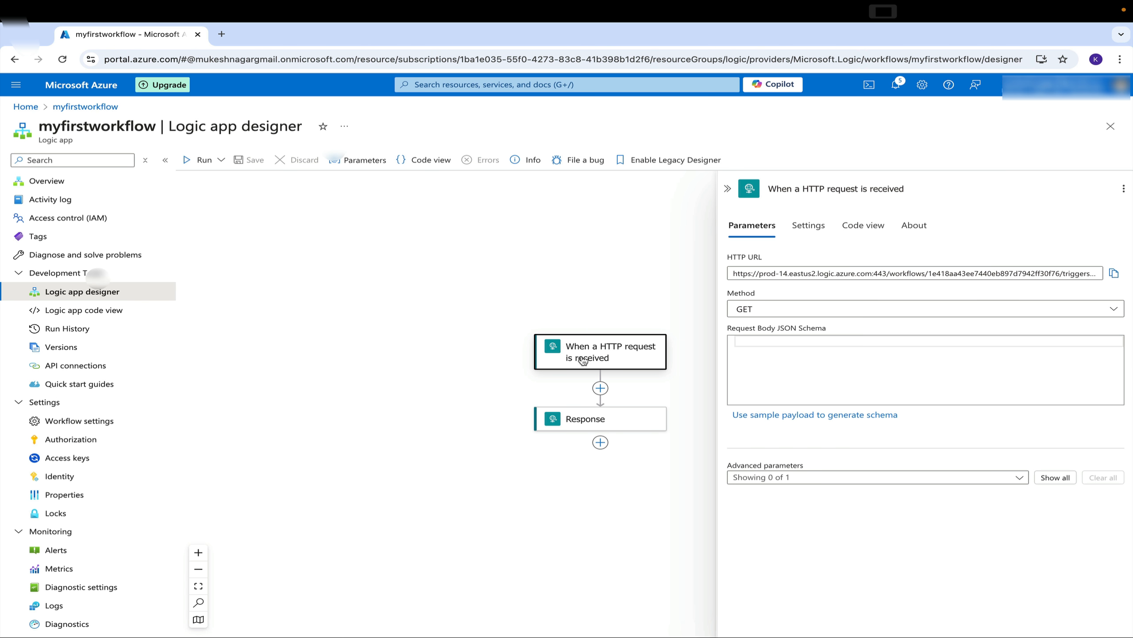
Insert a Condition action between the HTTP request trigger and the Response action
left_click(601, 389)
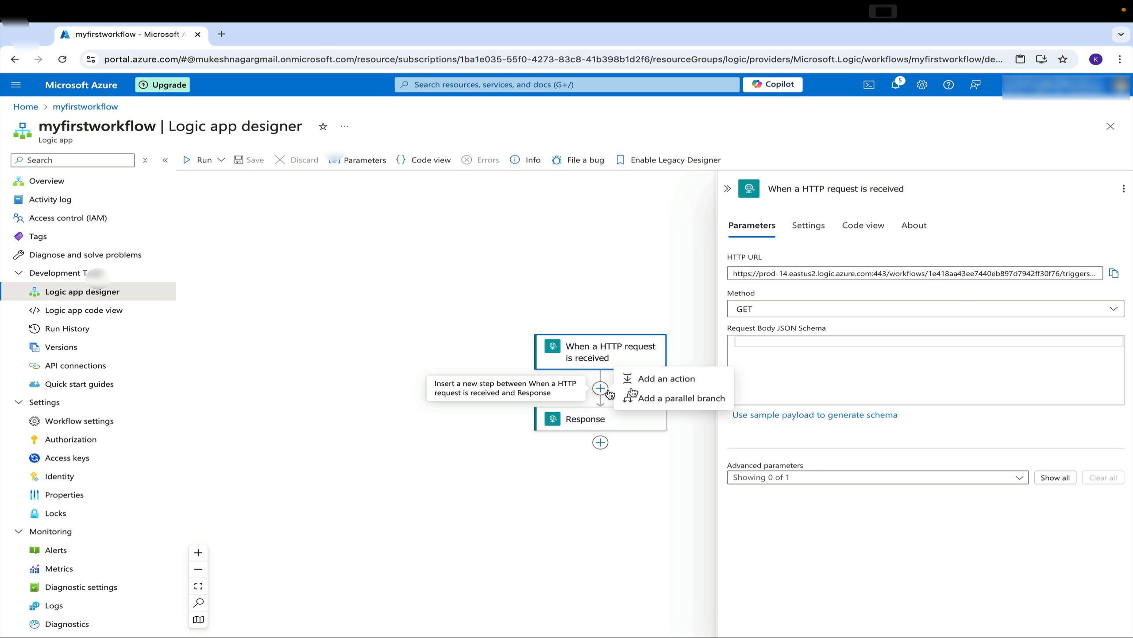
left_click(654, 379)
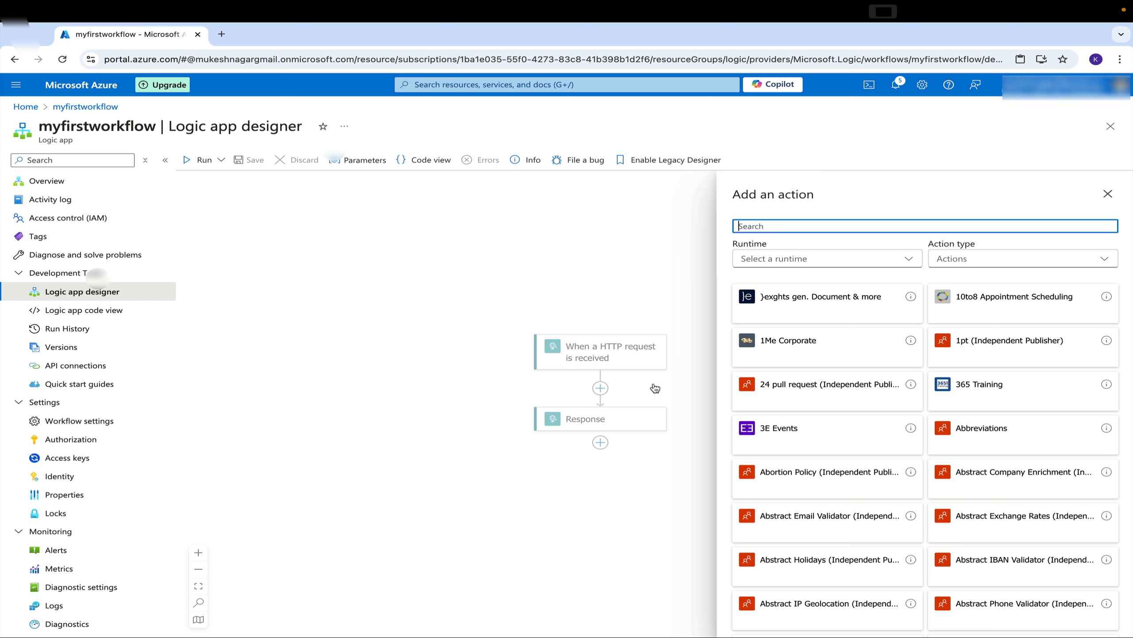
type("condi")
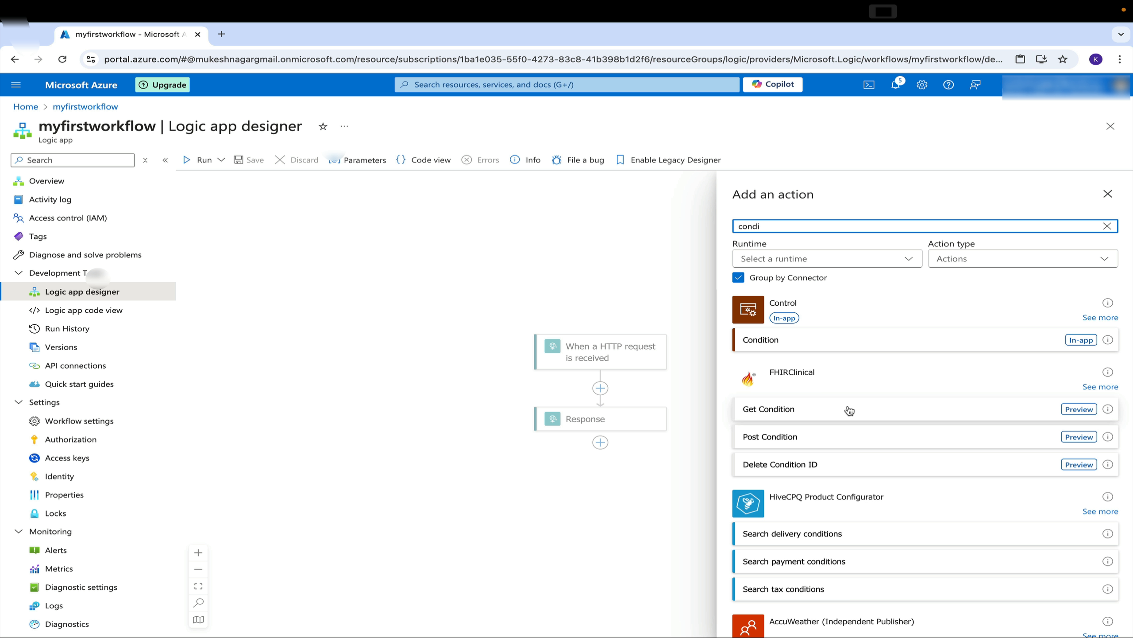
left_click(1072, 341)
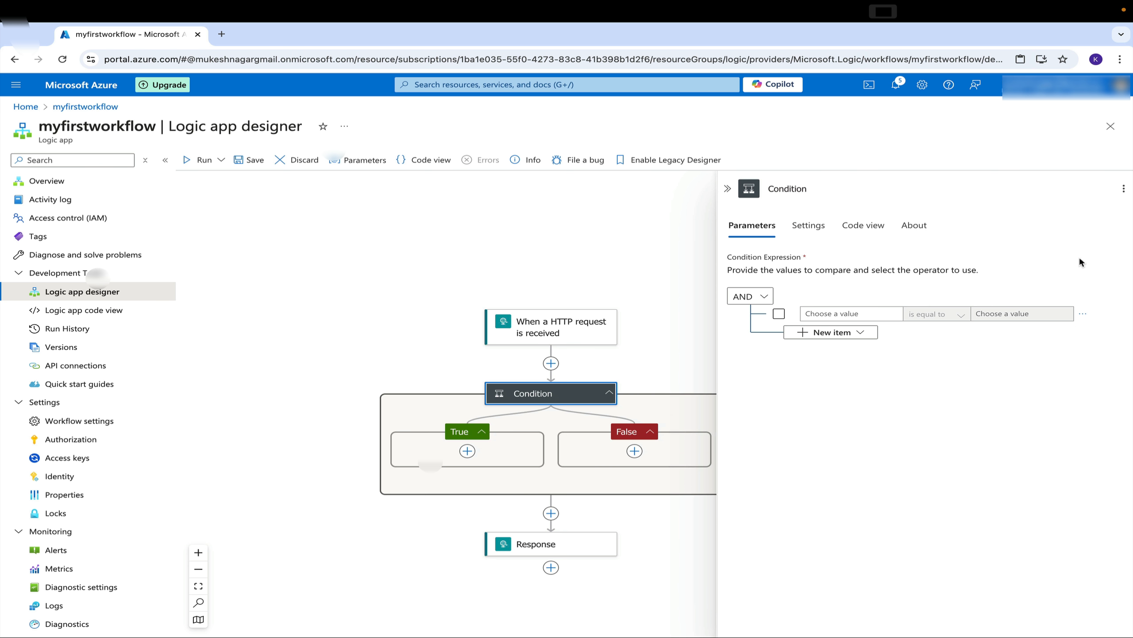
Delete the Response action that follows the condition
left_click(728, 189)
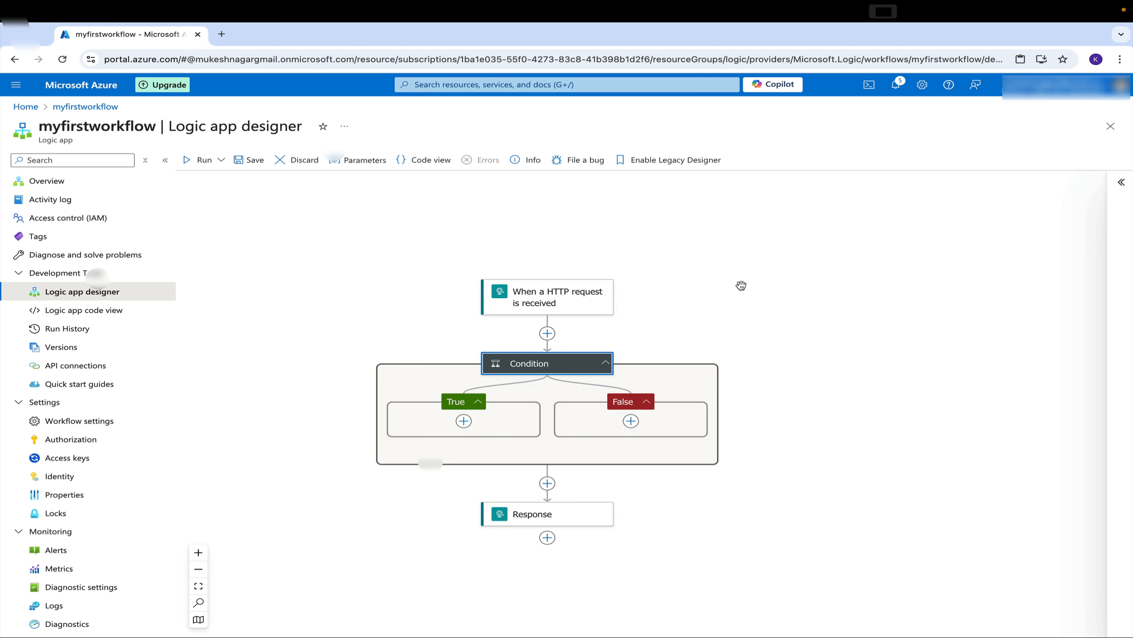
right_click(563, 516)
left_click(583, 524)
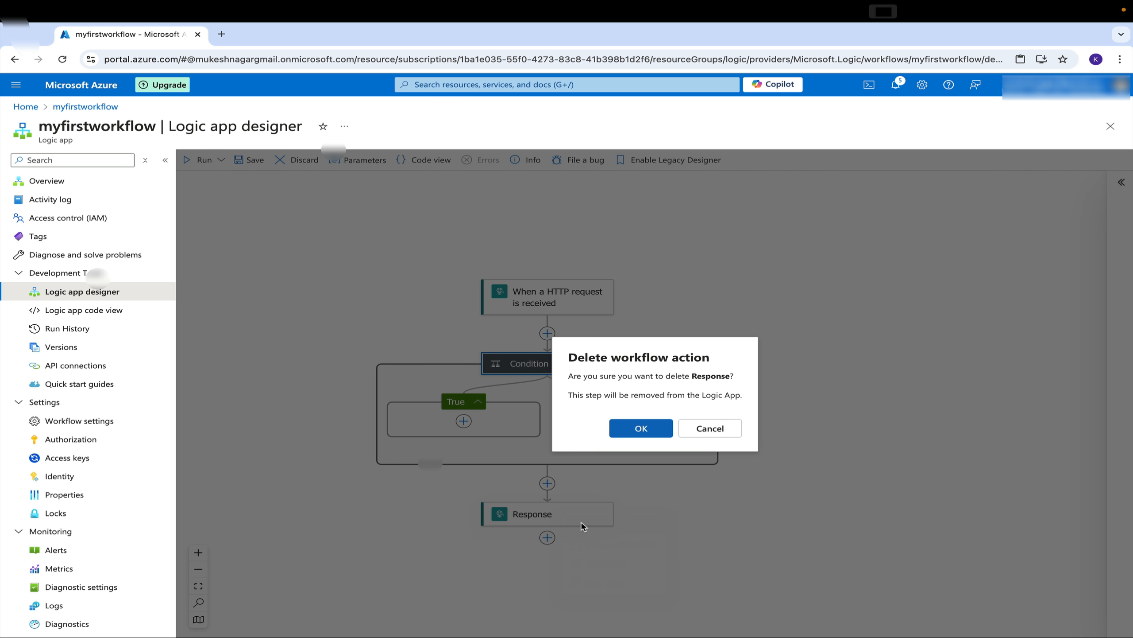
left_click(638, 429)
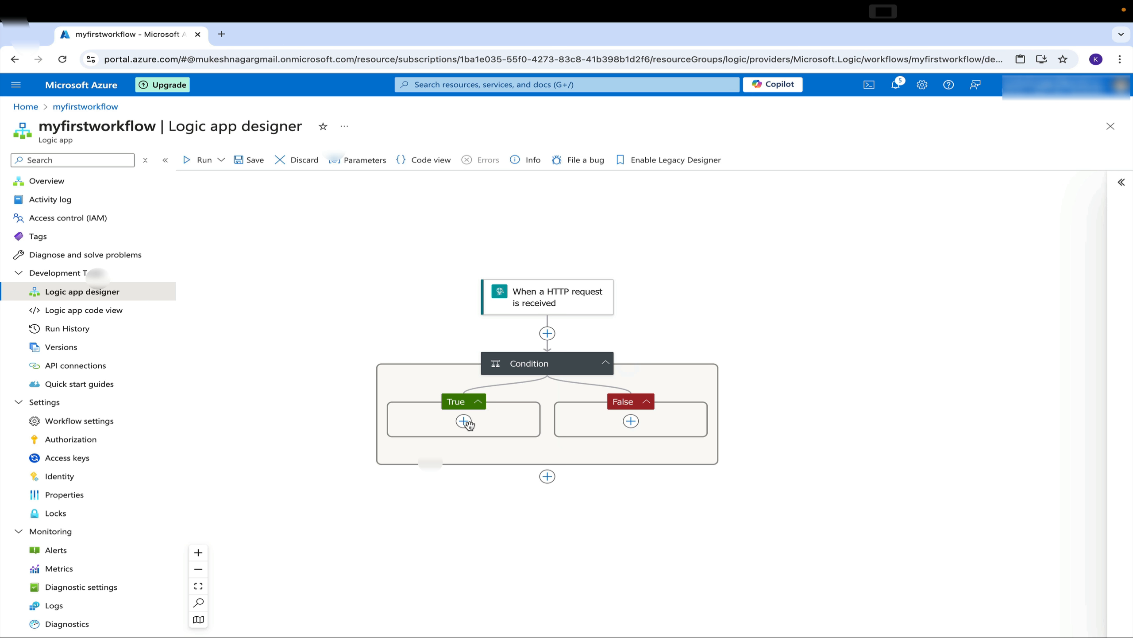
Add a Response action inside the condition's True branch
left_click(499, 422)
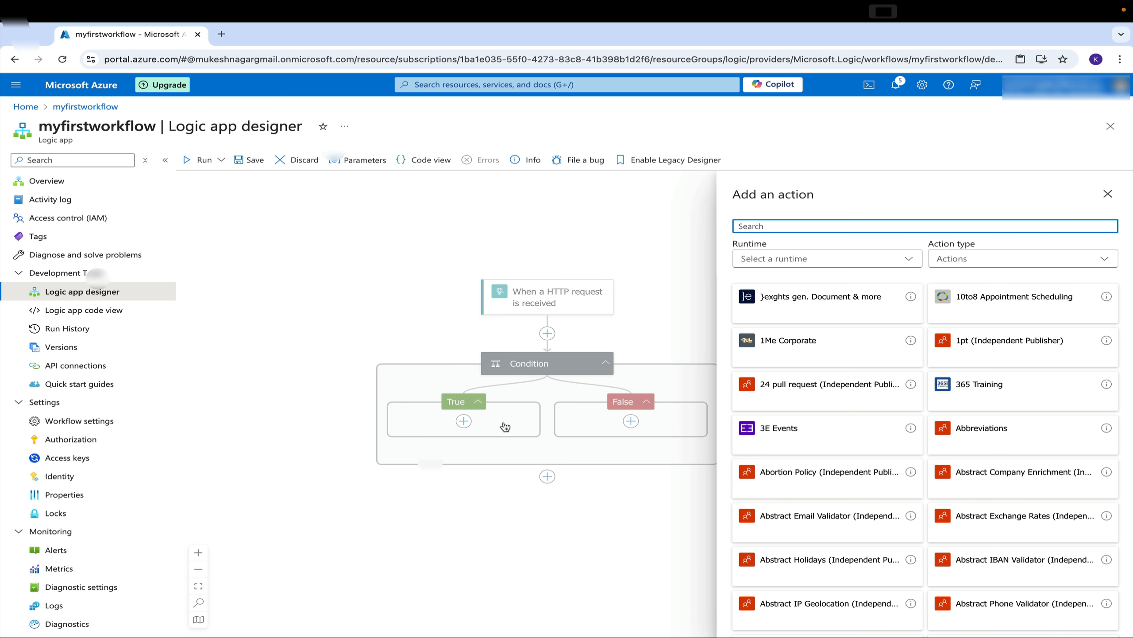
type("res")
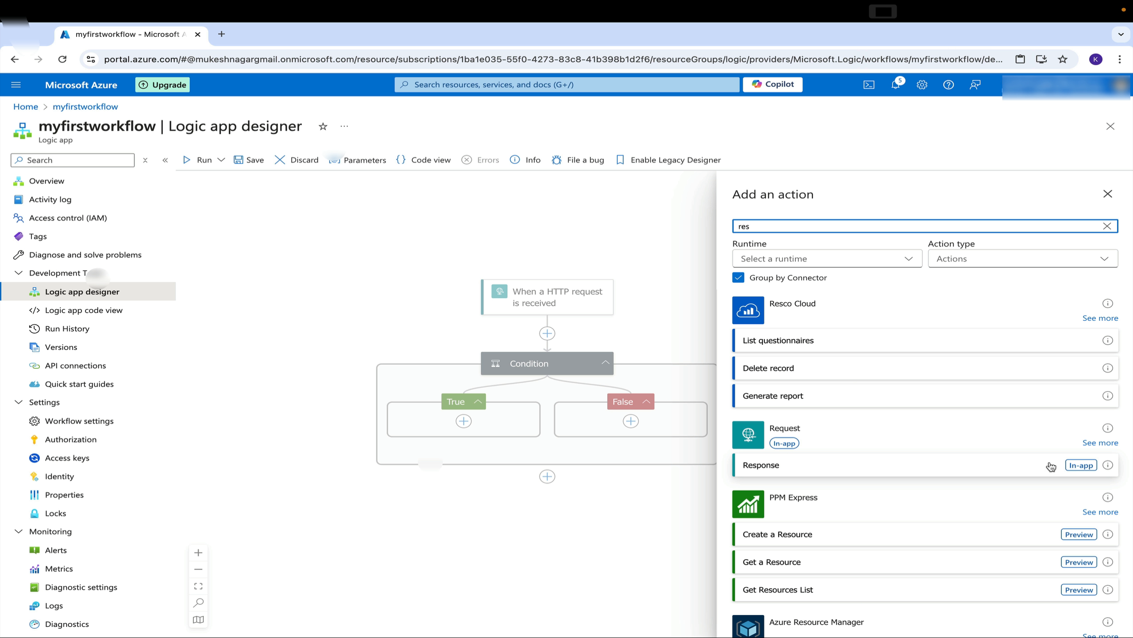
left_click(1078, 466)
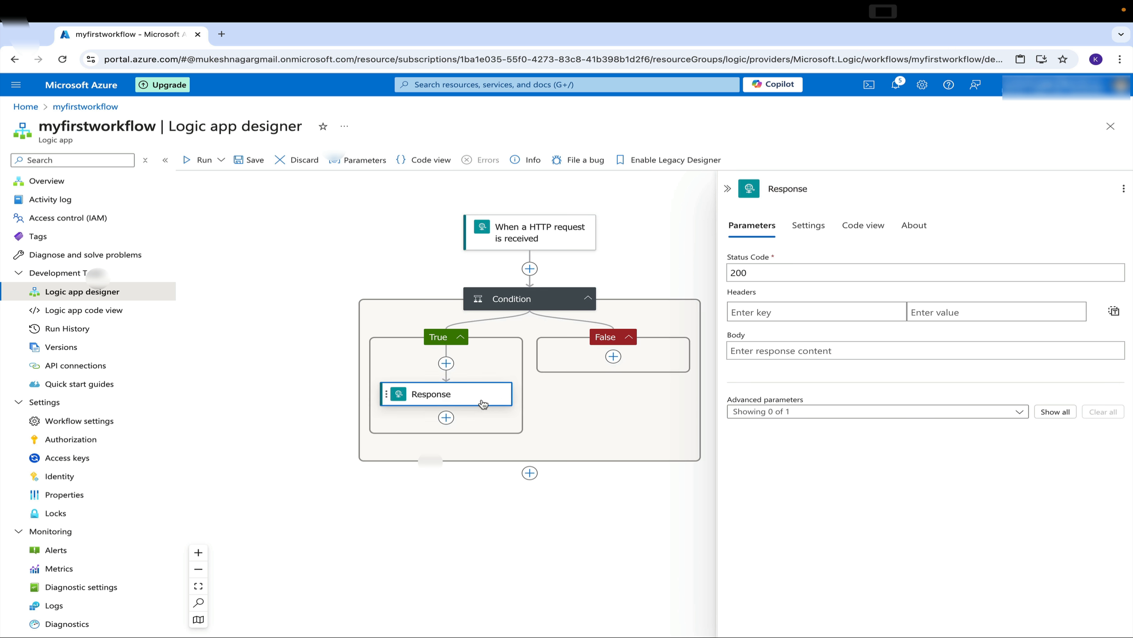
Copy the True branch's Response action and paste it into the False branch
right_click(476, 398)
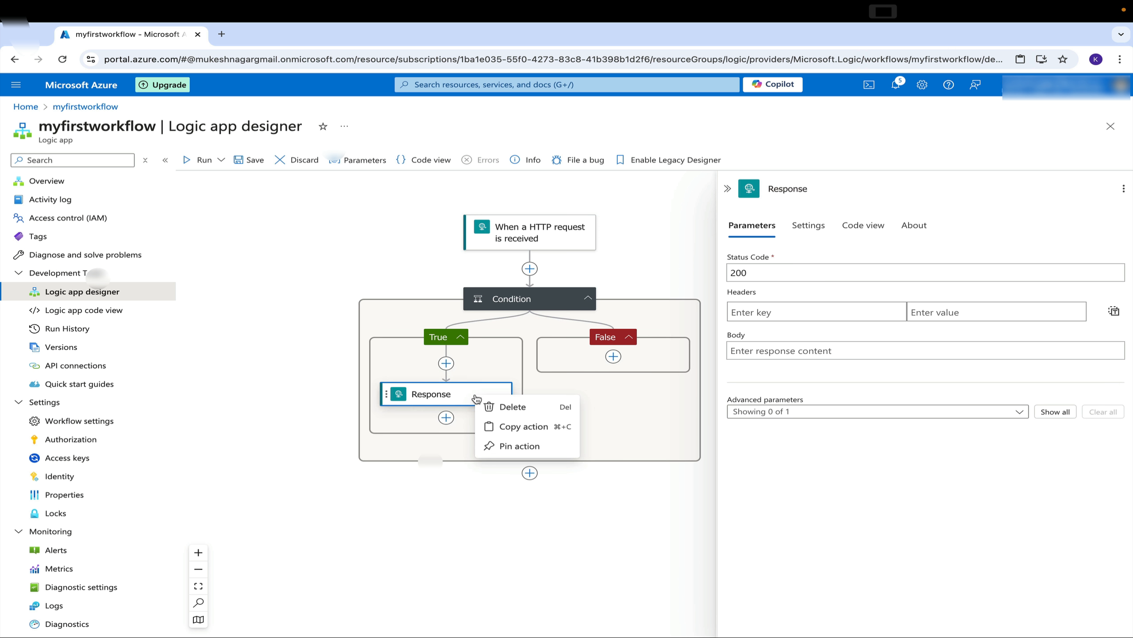
left_click(497, 423)
left_click(620, 407)
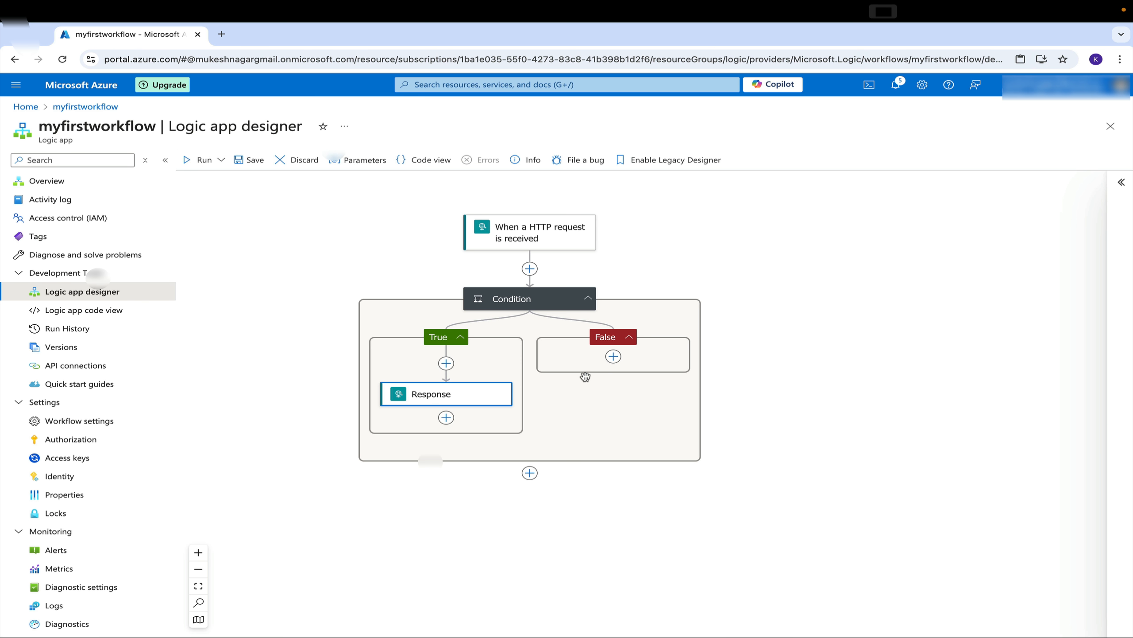
left_click(614, 358)
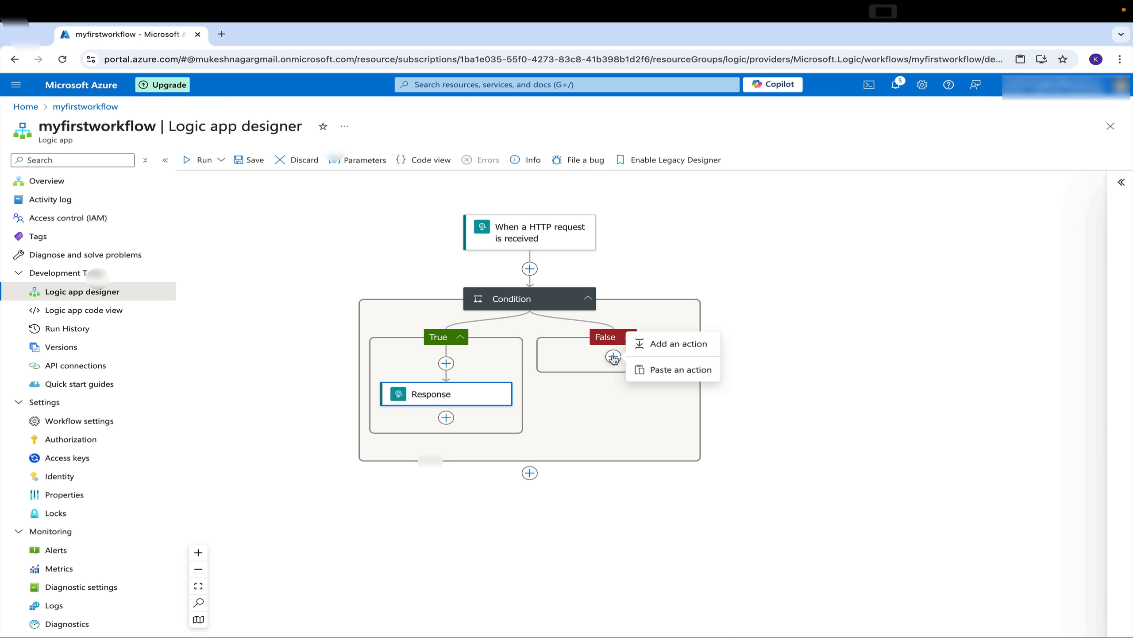
left_click(649, 367)
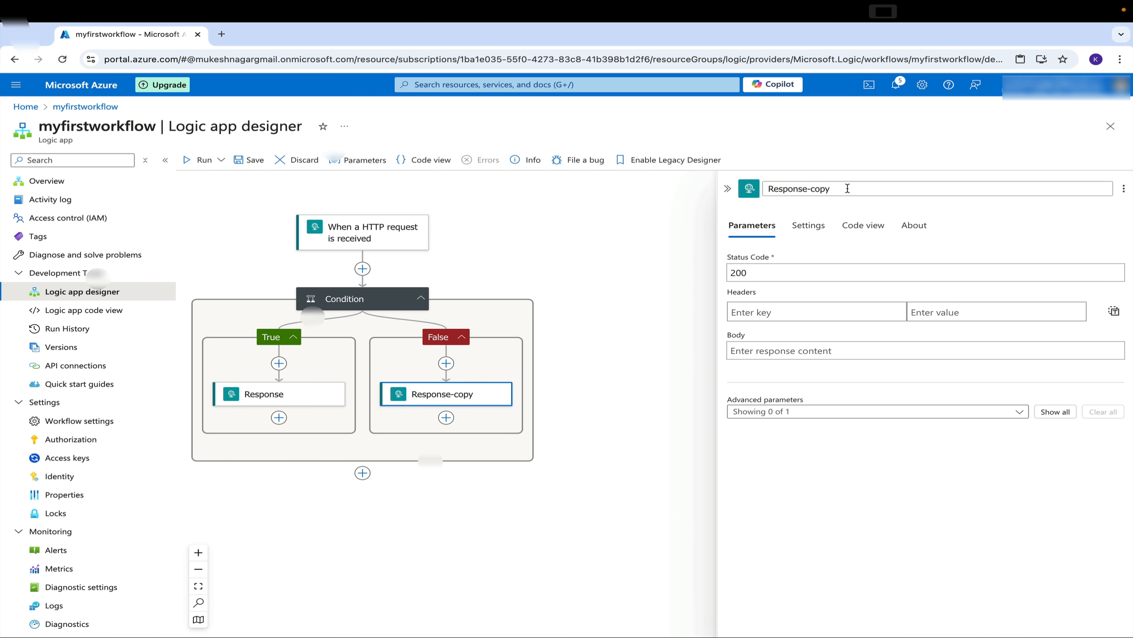
Rename the pasted action in the False branch to Response-2
key("BackSpace")
key("BackSpace")
key("BackSpace")
key("BackSpace")
key("BackSpace")
type("-2")
Rename the True branch's action to Response - 1 and save the workflow
left_click(312, 395)
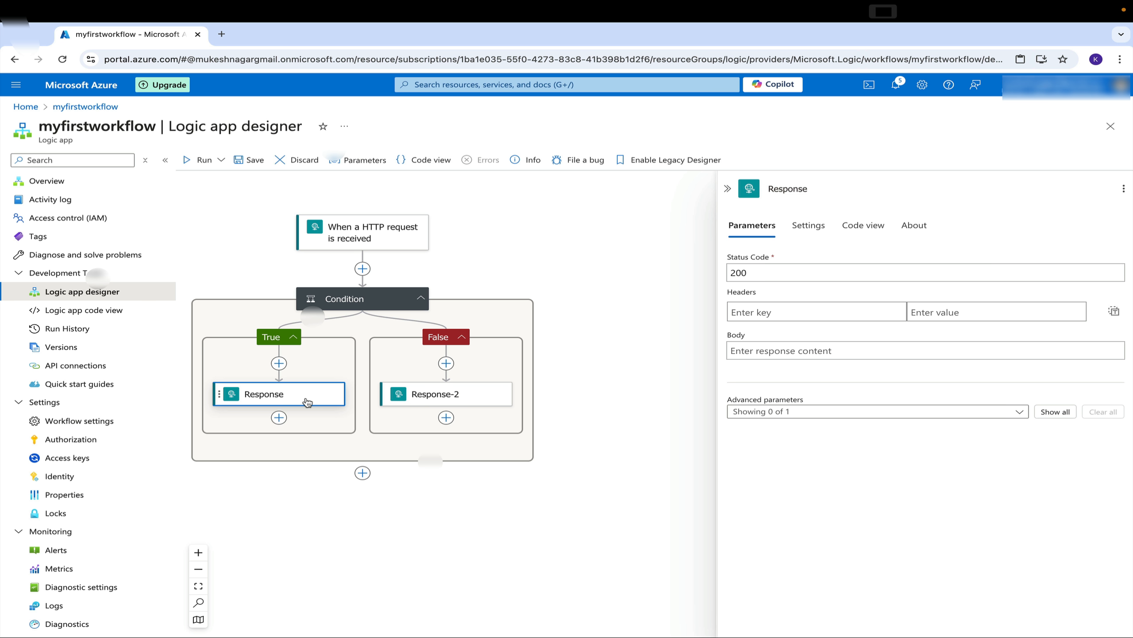
left_click(840, 188)
type("-")
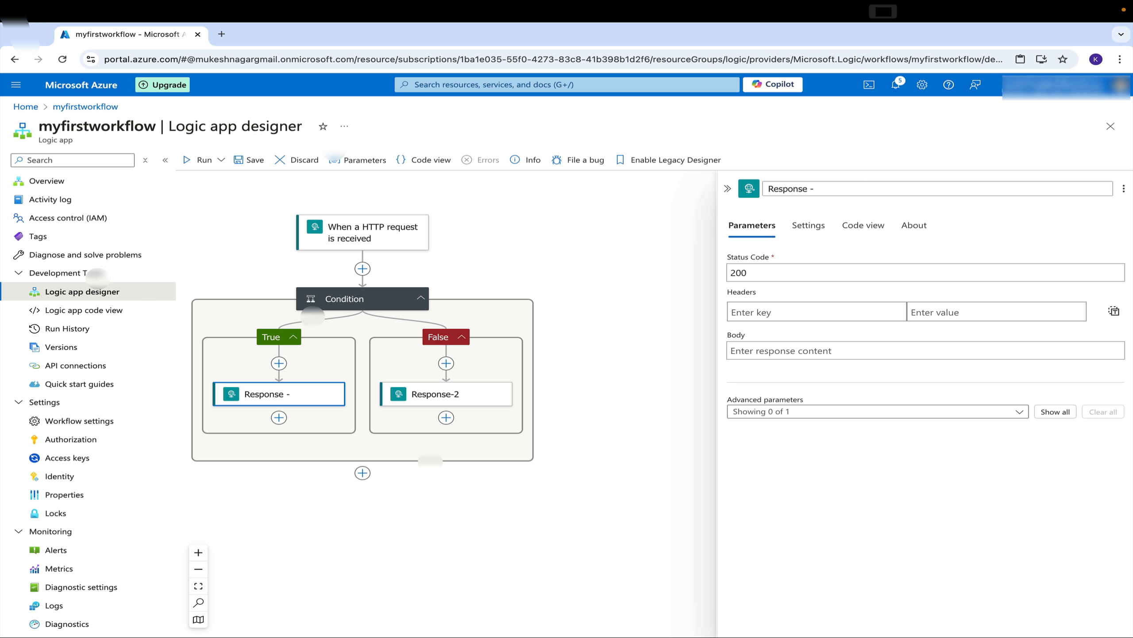
type(" 1")
left_click(585, 271)
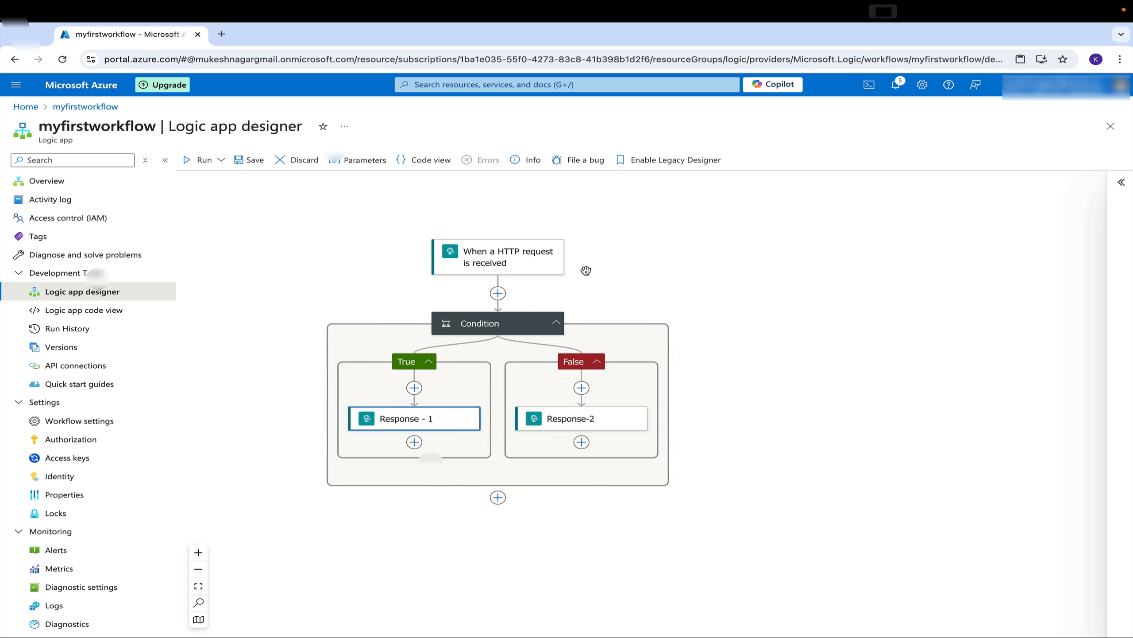
left_click(249, 159)
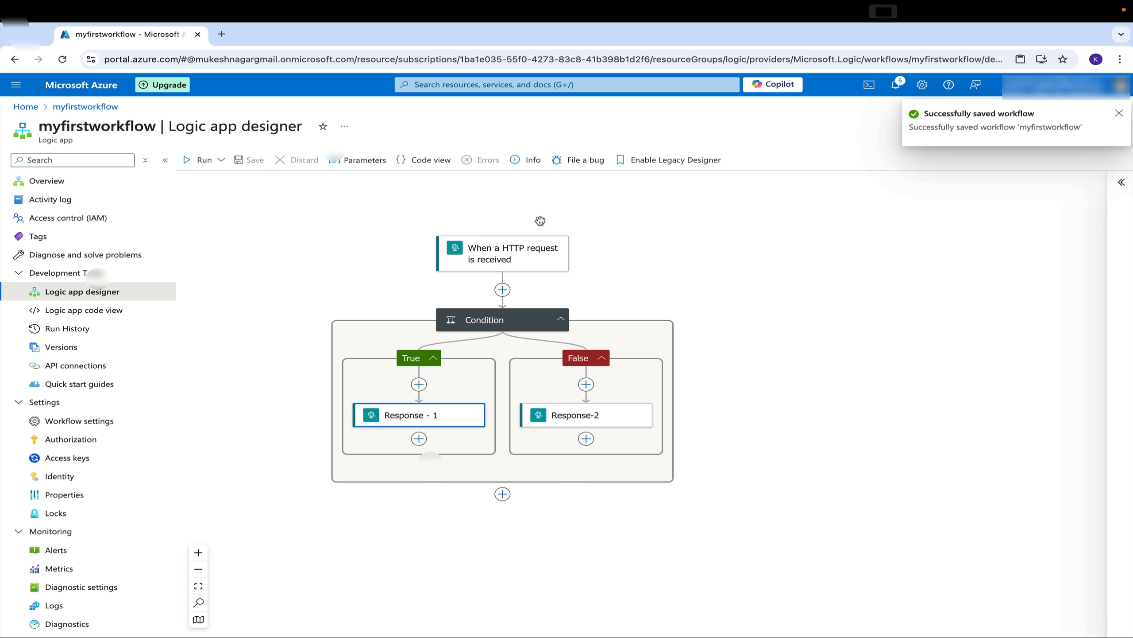
Open the expression editor for the condition's first comparison value
left_click(549, 321)
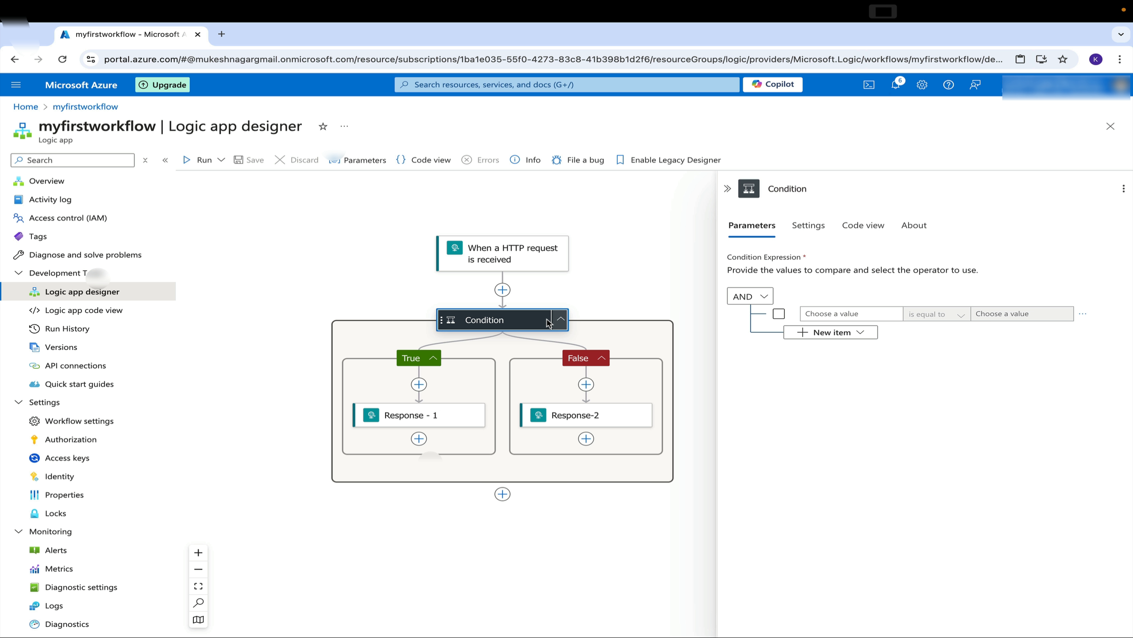
left_click(868, 313)
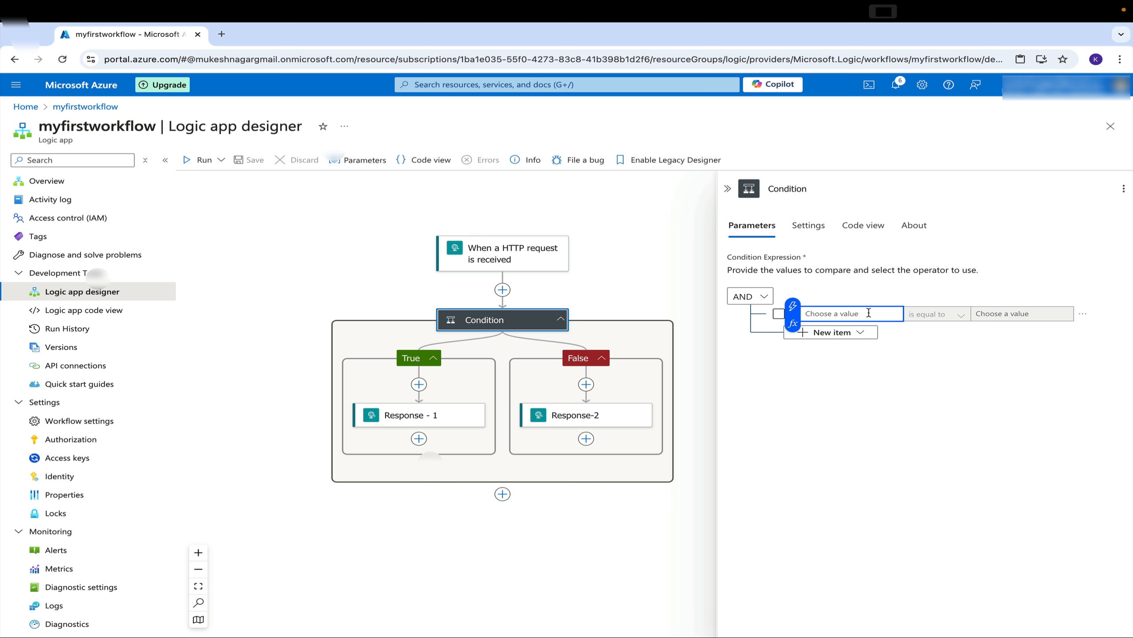
left_click(793, 323)
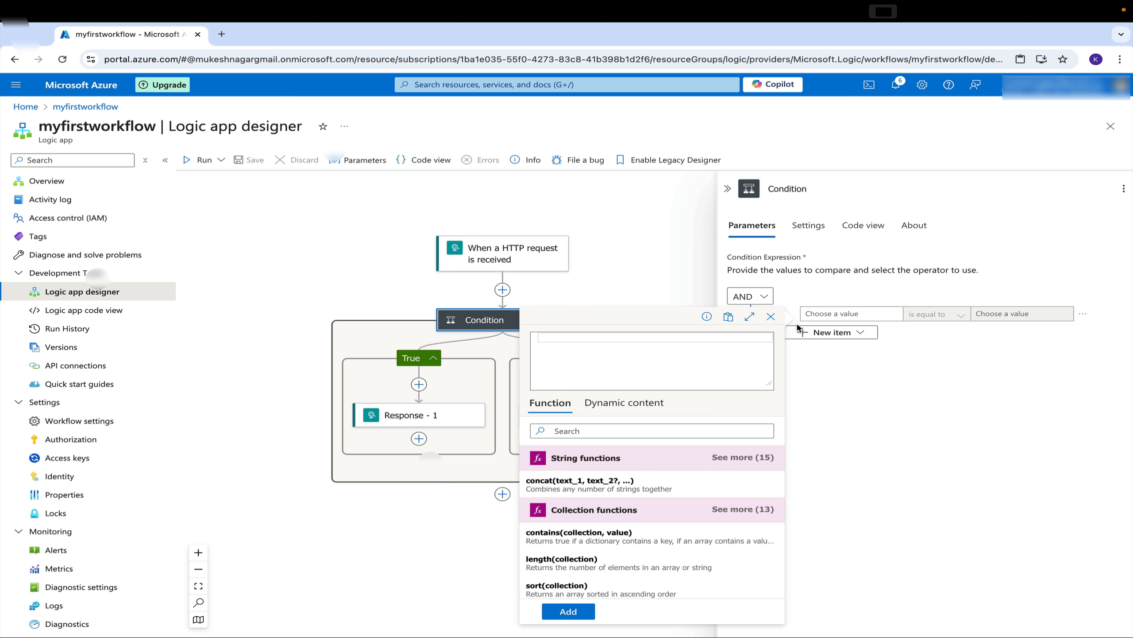
In a duplicated browser tab, open Run with payload for the workflow and set the method to POST
right_click(134, 36)
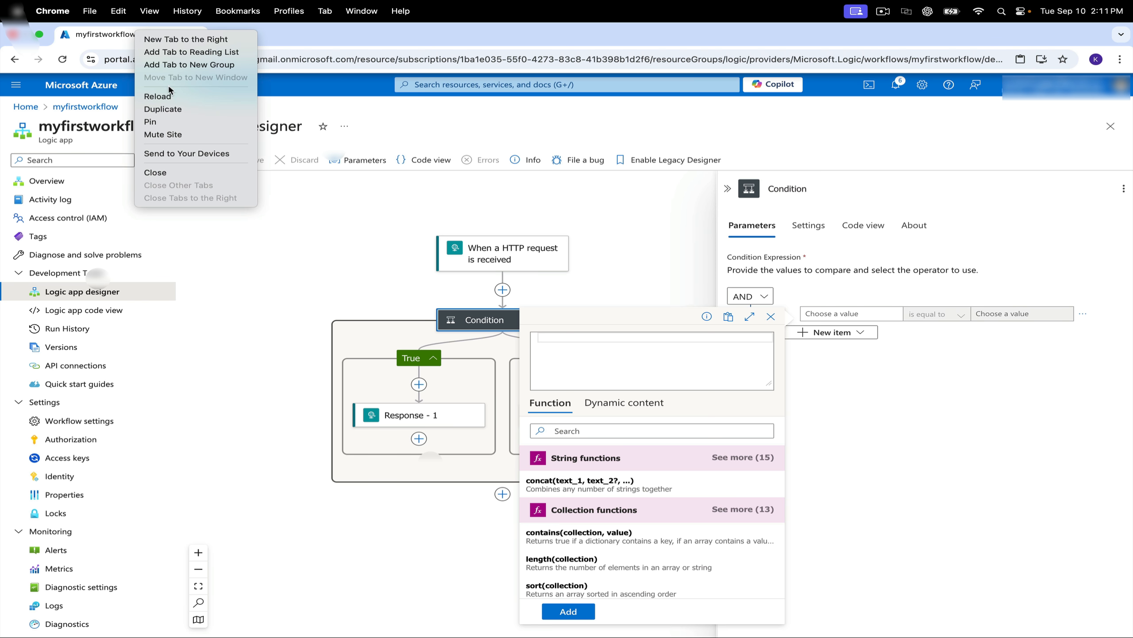
left_click(177, 109)
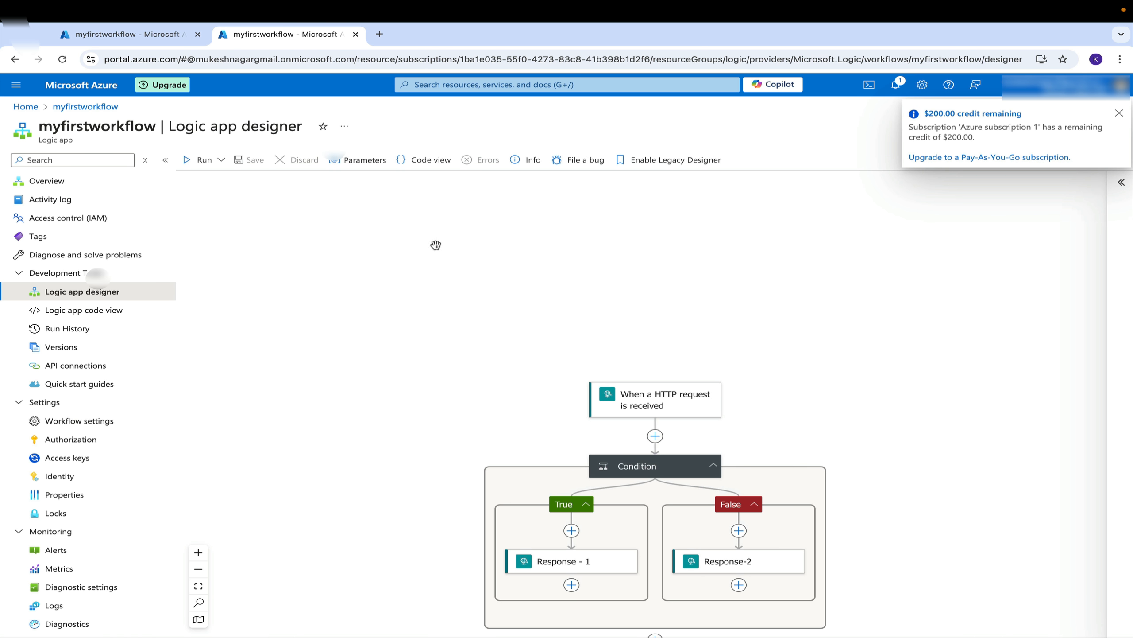
left_click(221, 160)
left_click(223, 202)
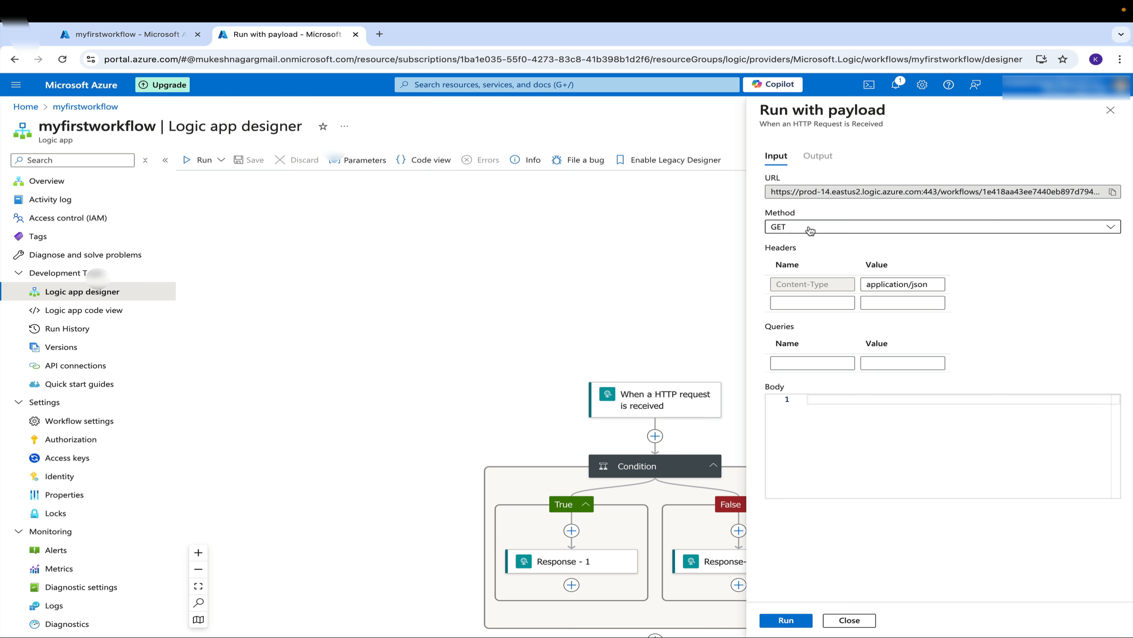
left_click(811, 230)
left_click(811, 246)
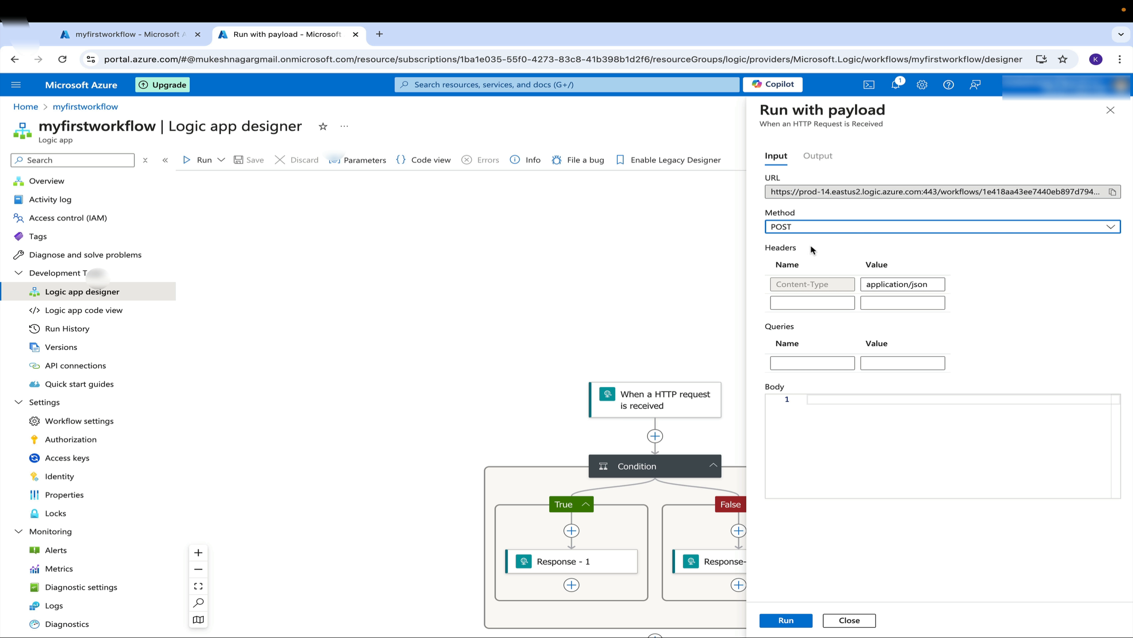
Enter a JSON request body with "status" set to "pass"
left_click(843, 410)
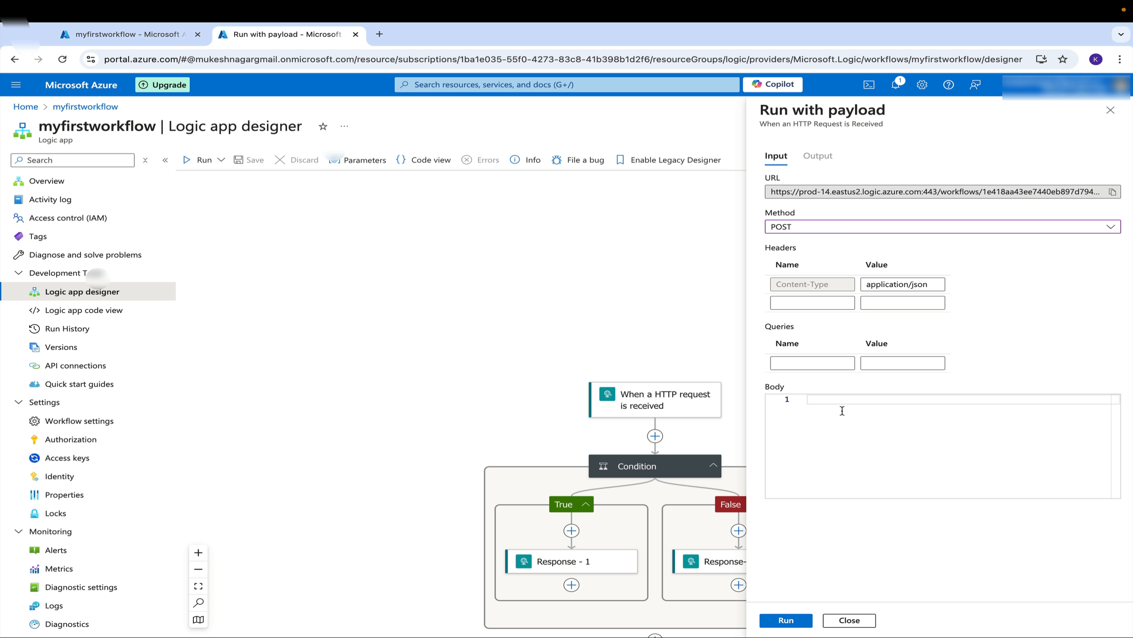
type("{")
key("Return")
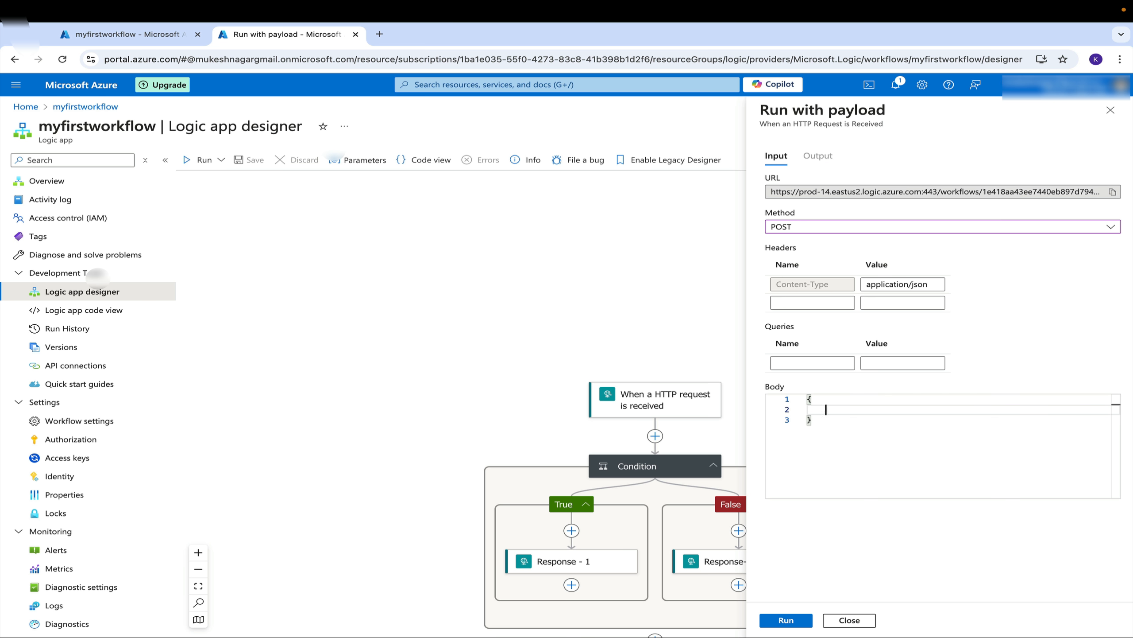
type("\"statu")
type("s\"")
type(":")
type("\": \"")
type("pass")
Browse the expression editor's dynamic content and function lists for the condition's first comparison value
left_click(152, 34)
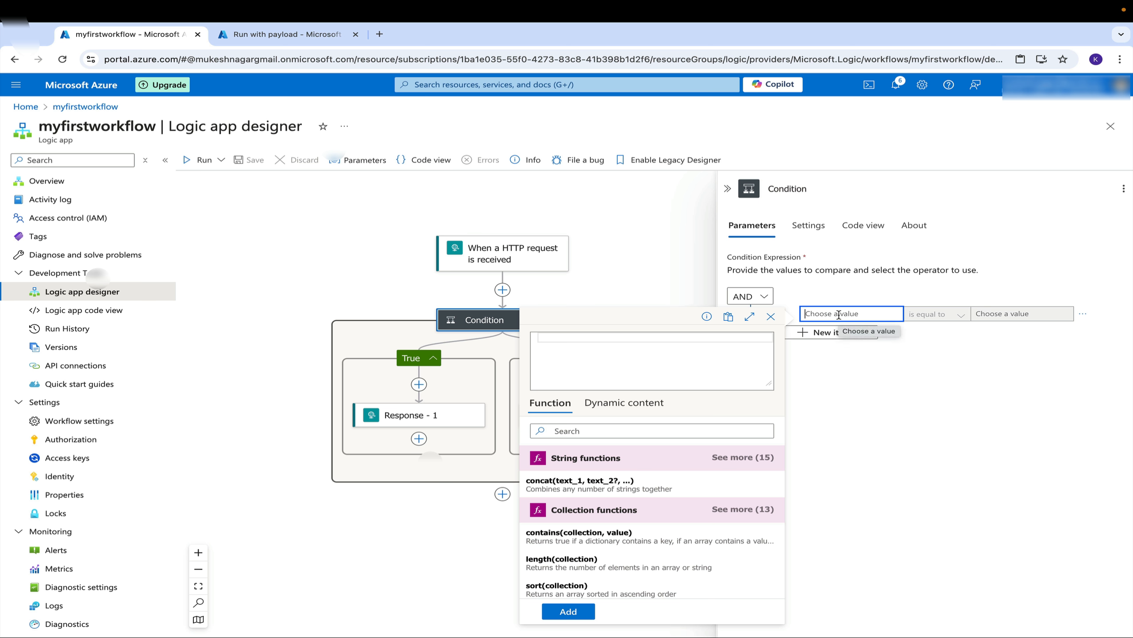
left_click(647, 410)
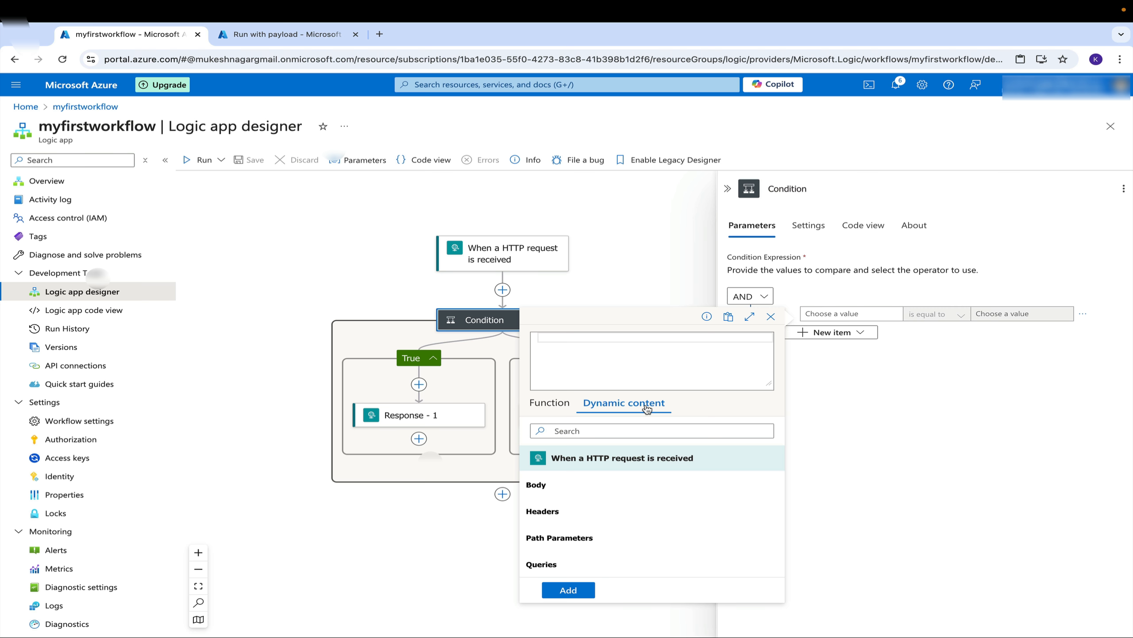
left_click(771, 316)
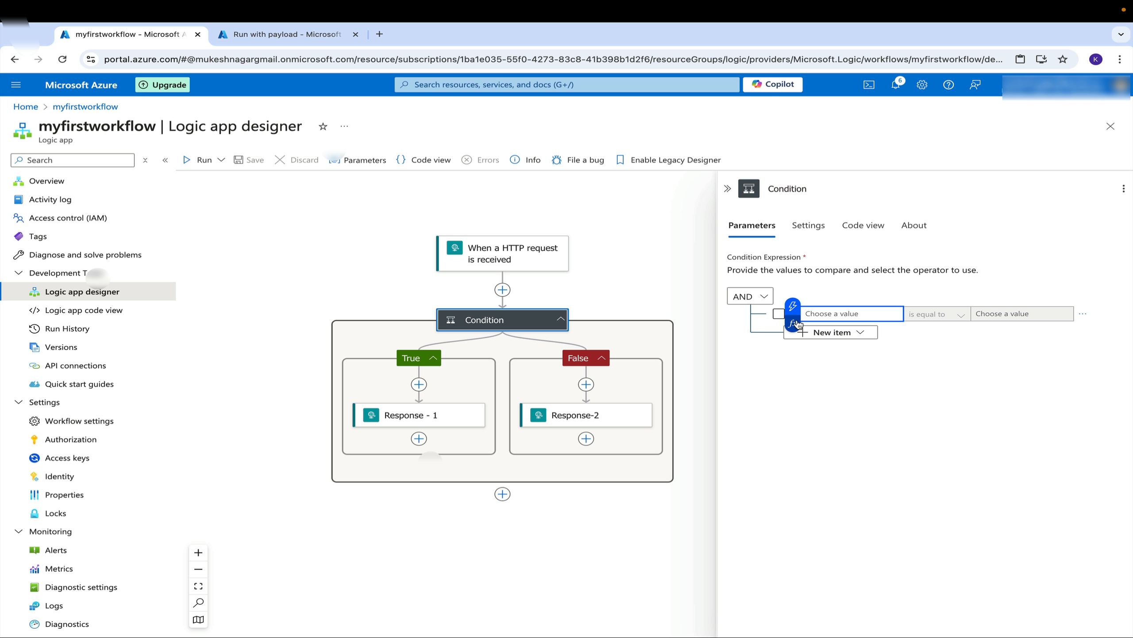
left_click(793, 322)
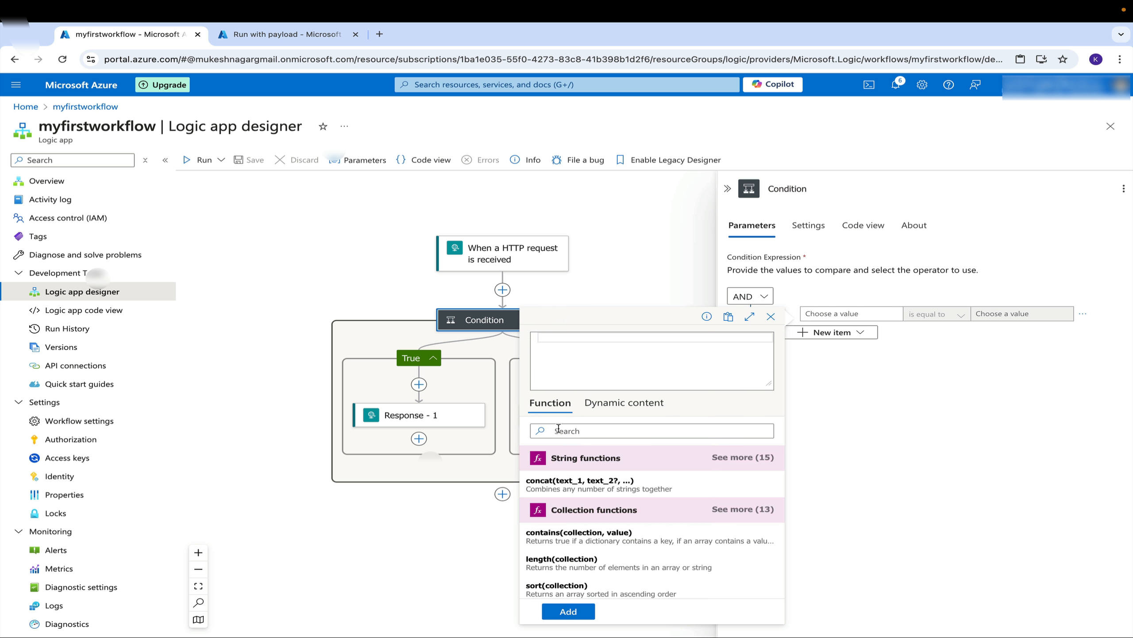
scroll(597, 494, "down", 2)
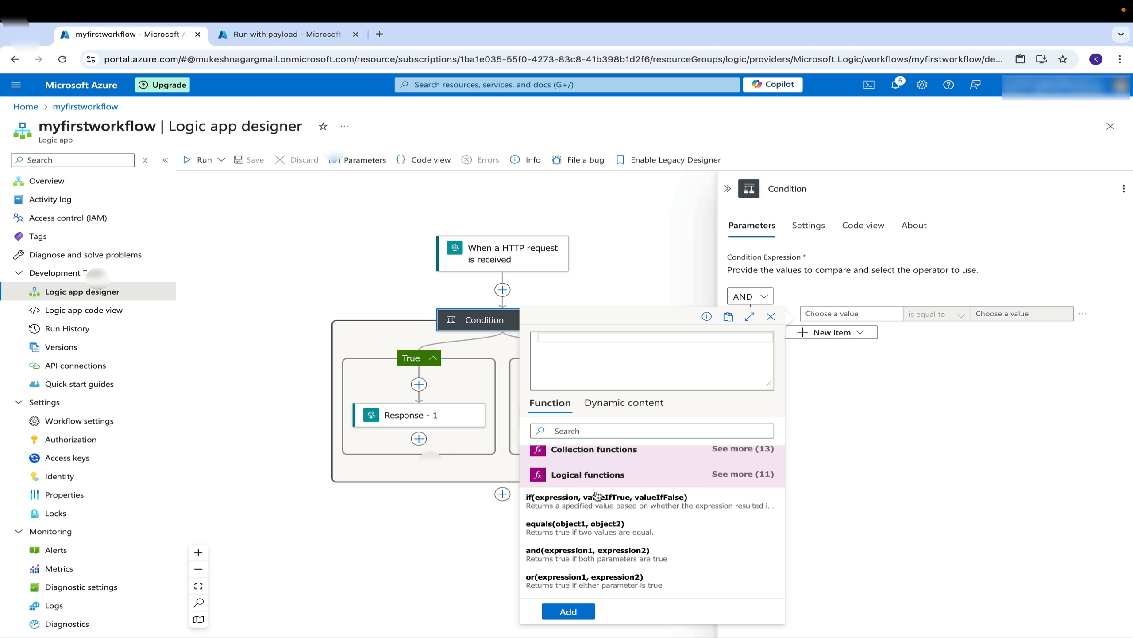
scroll(597, 495, "down", 4)
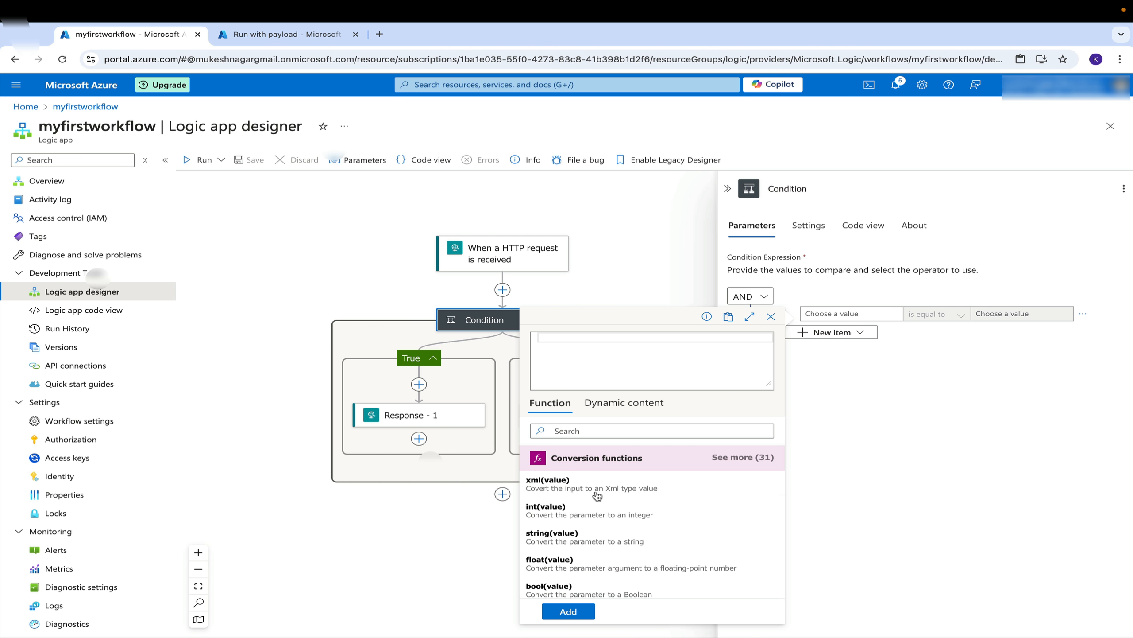
scroll(598, 491, "up", 6)
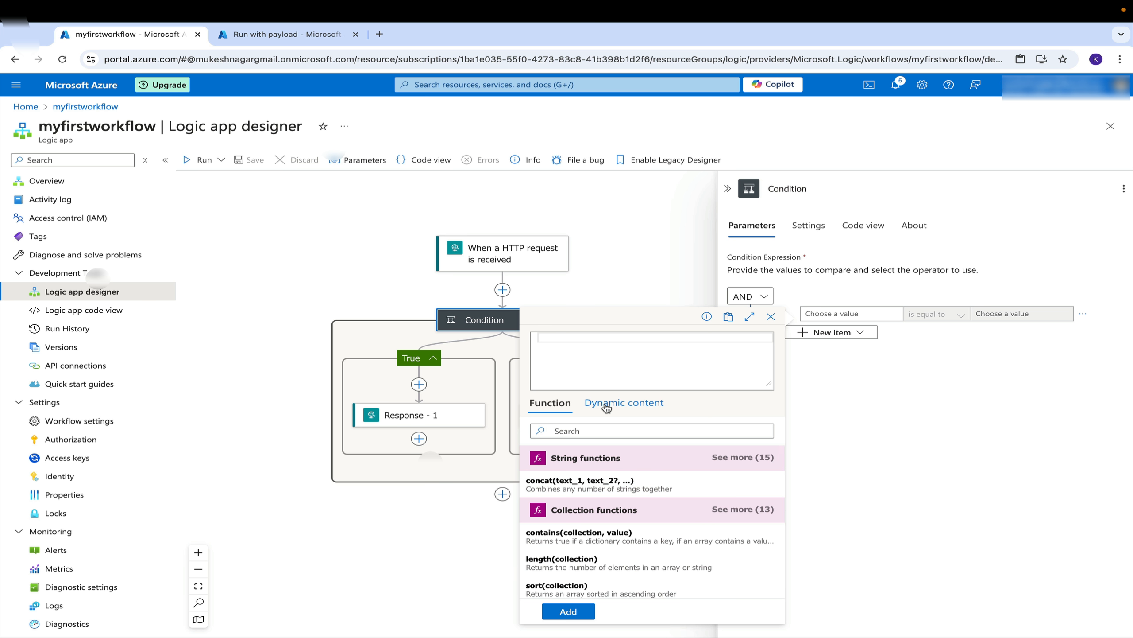
Set the condition's first comparison value to the expression triggerOutputs()?['body/status']
left_click(606, 406)
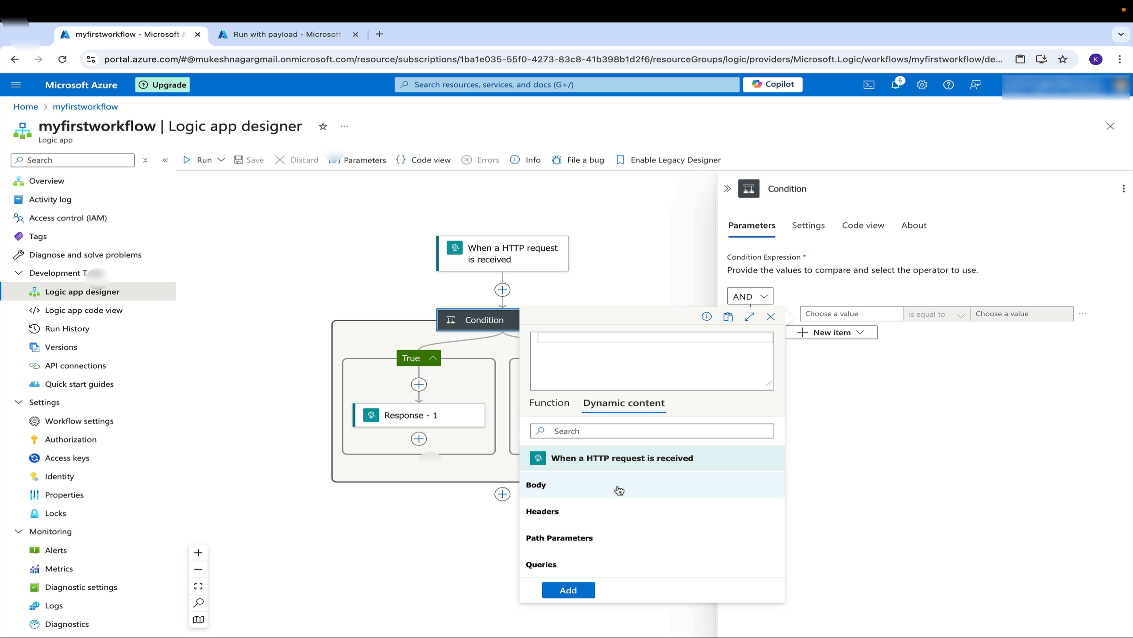
left_click(608, 513)
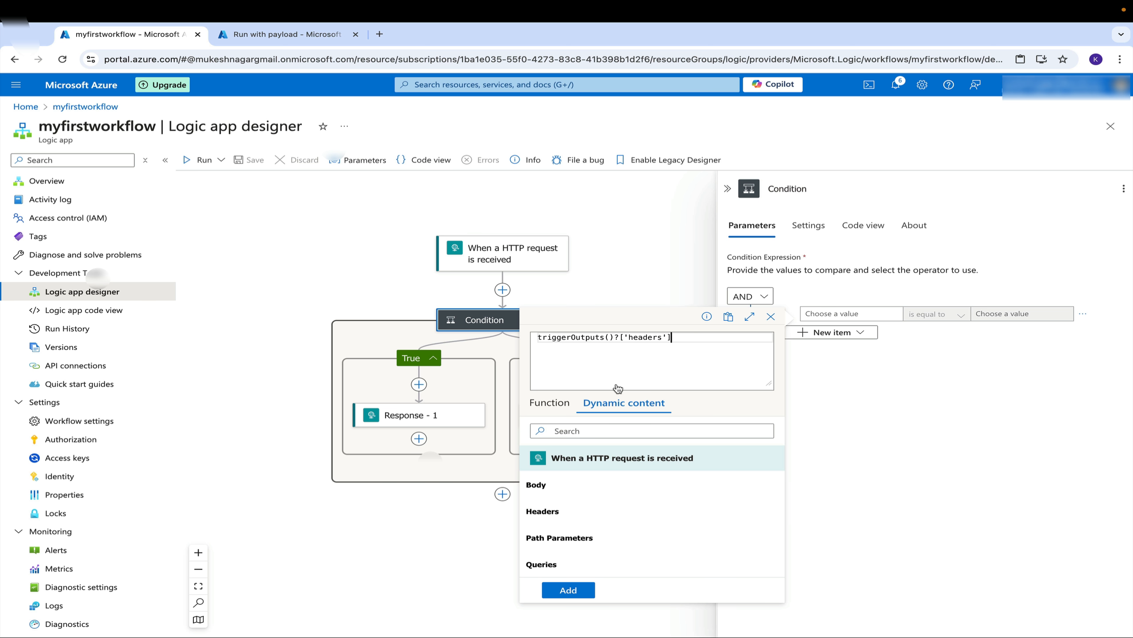
double_click(641, 338)
type("body")
double_click(648, 337)
left_click(647, 337)
type("/status")
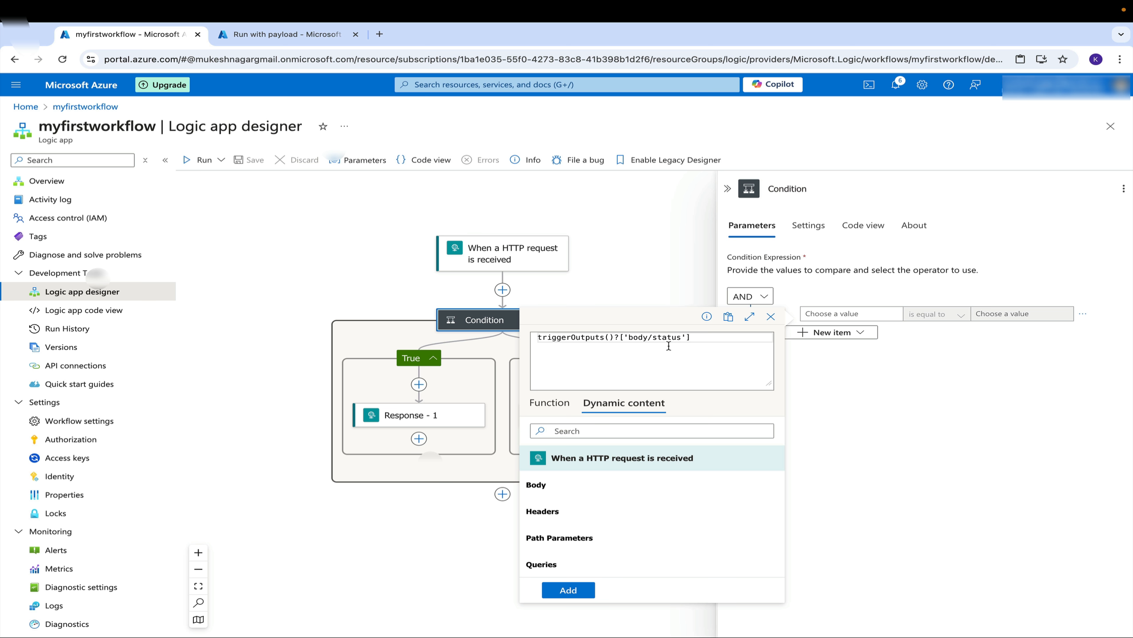
left_click(697, 336)
key("ctrl+a")
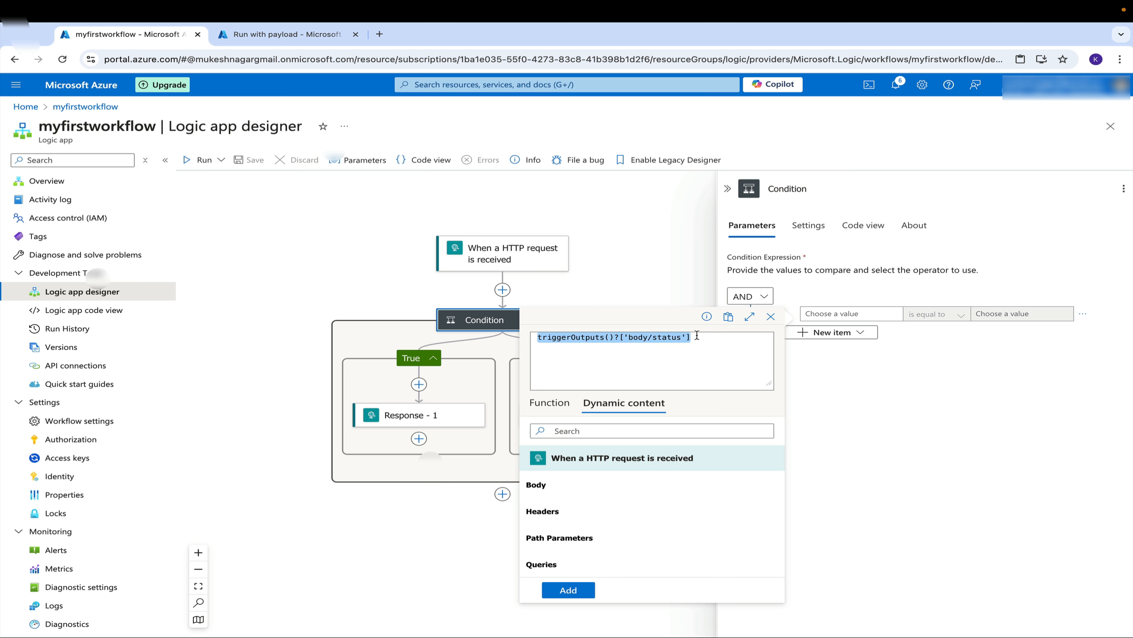
left_click(568, 594)
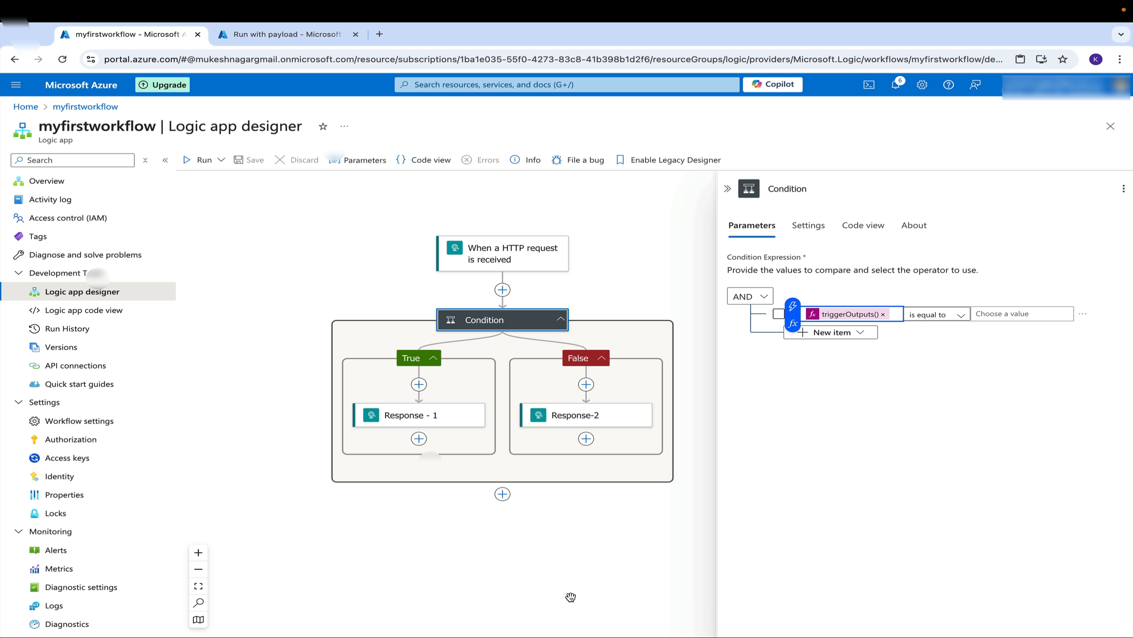
Set the condition's second comparison value to pass and save the workflow
left_click(998, 310)
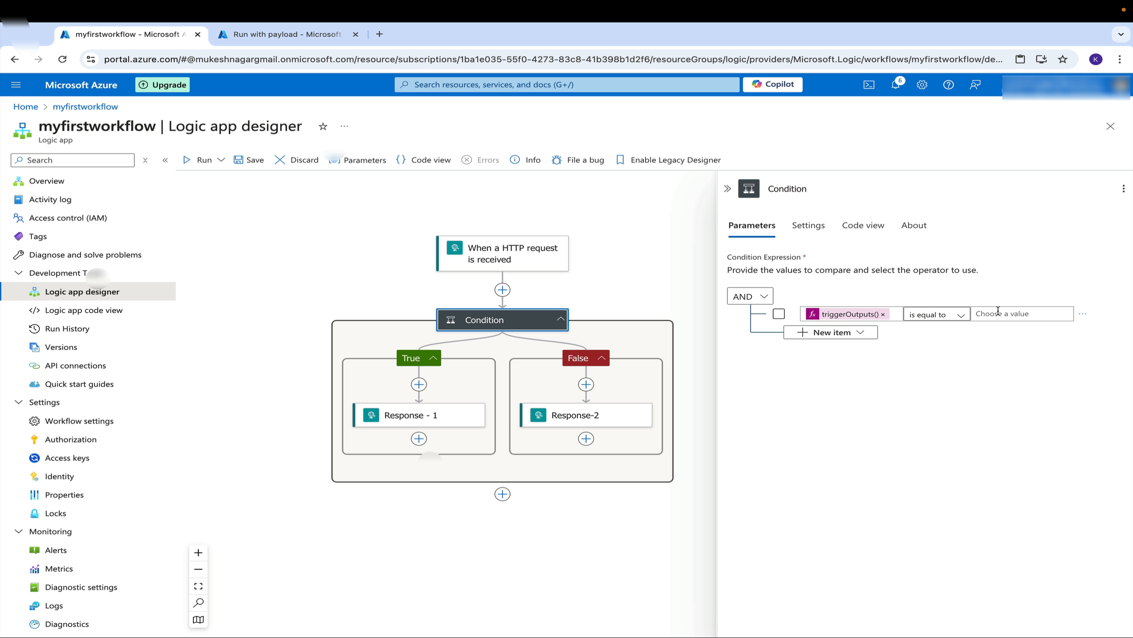
left_click(986, 314)
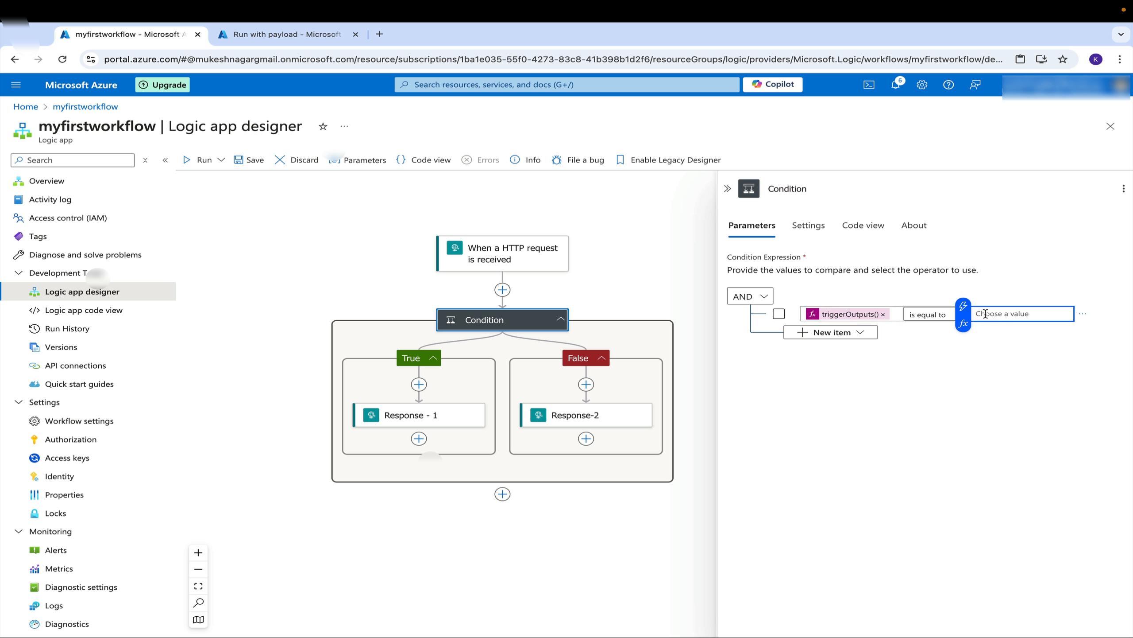
type("pass")
left_click(243, 161)
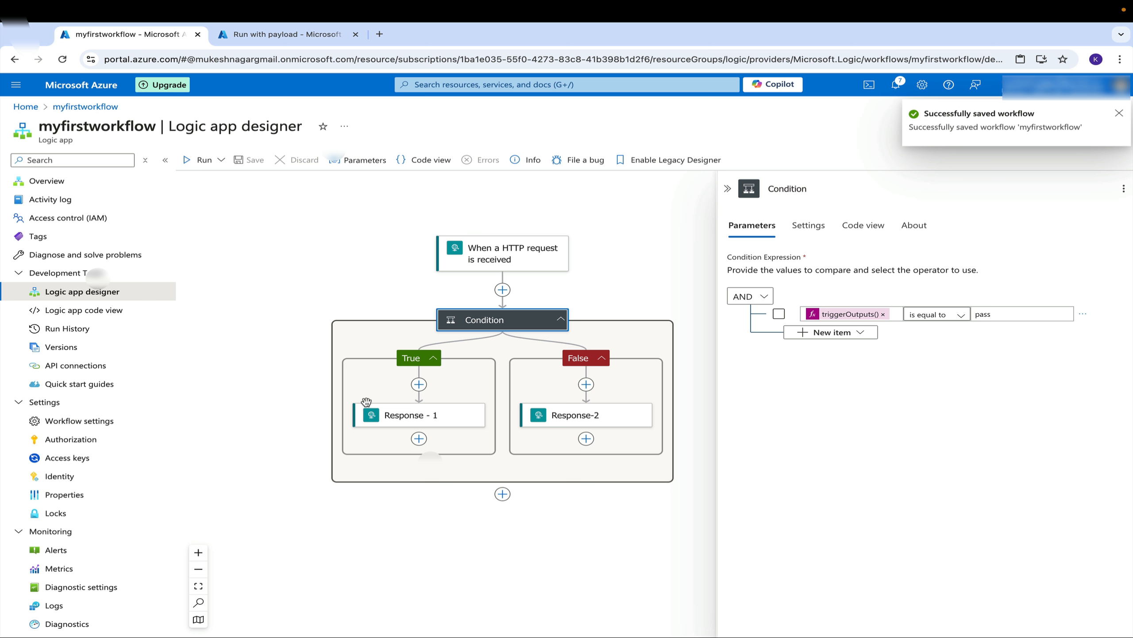
Set Response - 1's body to the trigger's Body dynamic content and save the workflow
left_click(416, 423)
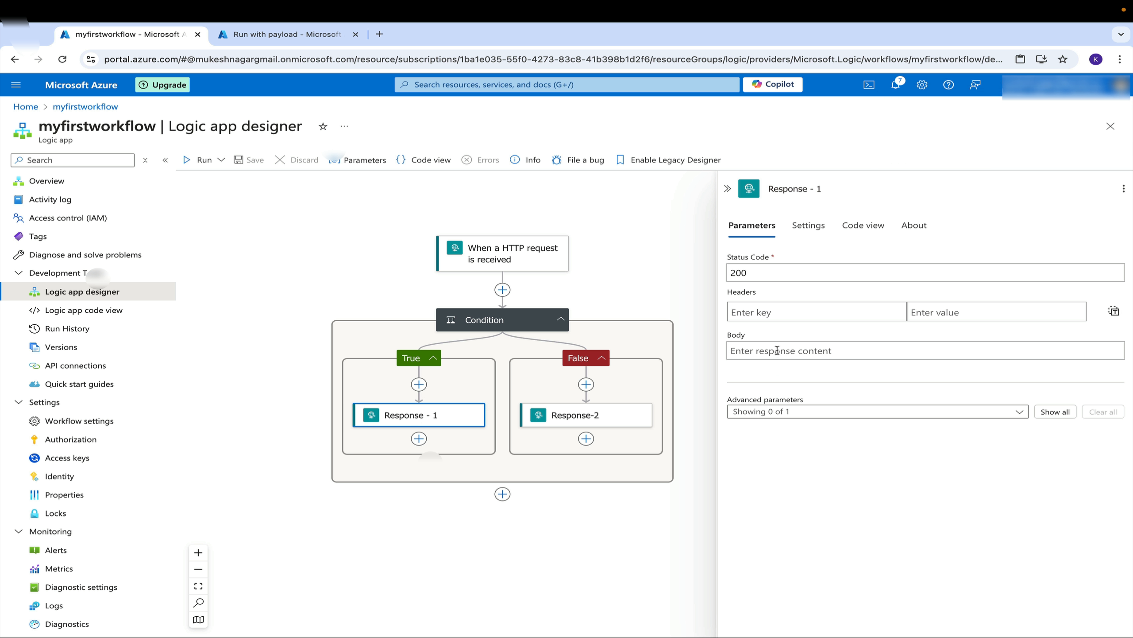
left_click(779, 350)
left_click(717, 359)
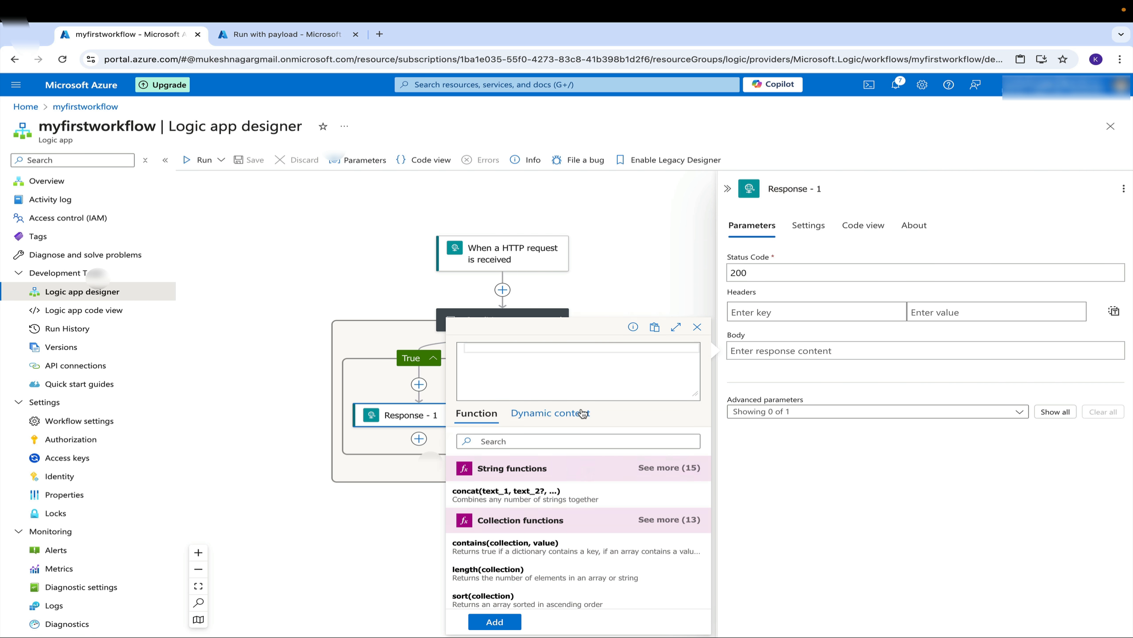
left_click(553, 413)
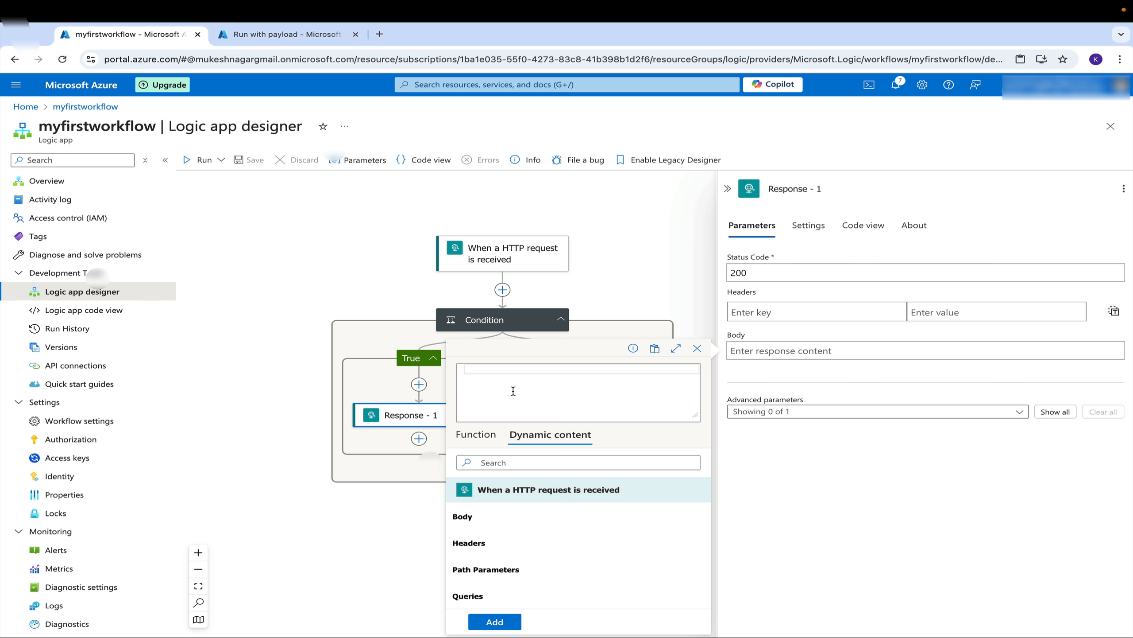
left_click(485, 515)
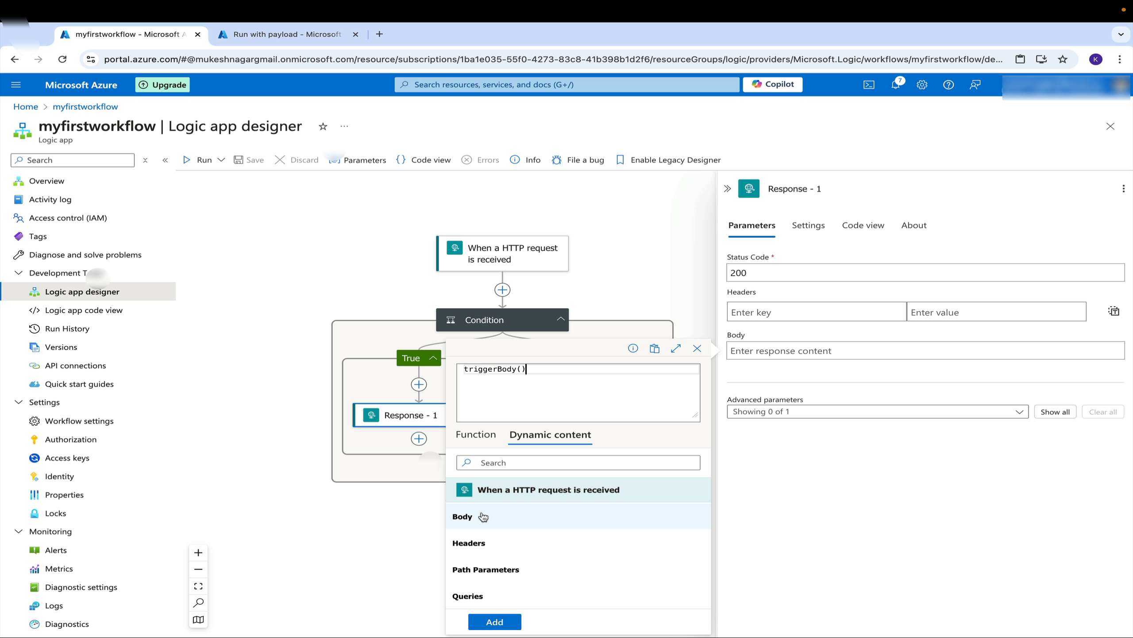
left_click(495, 621)
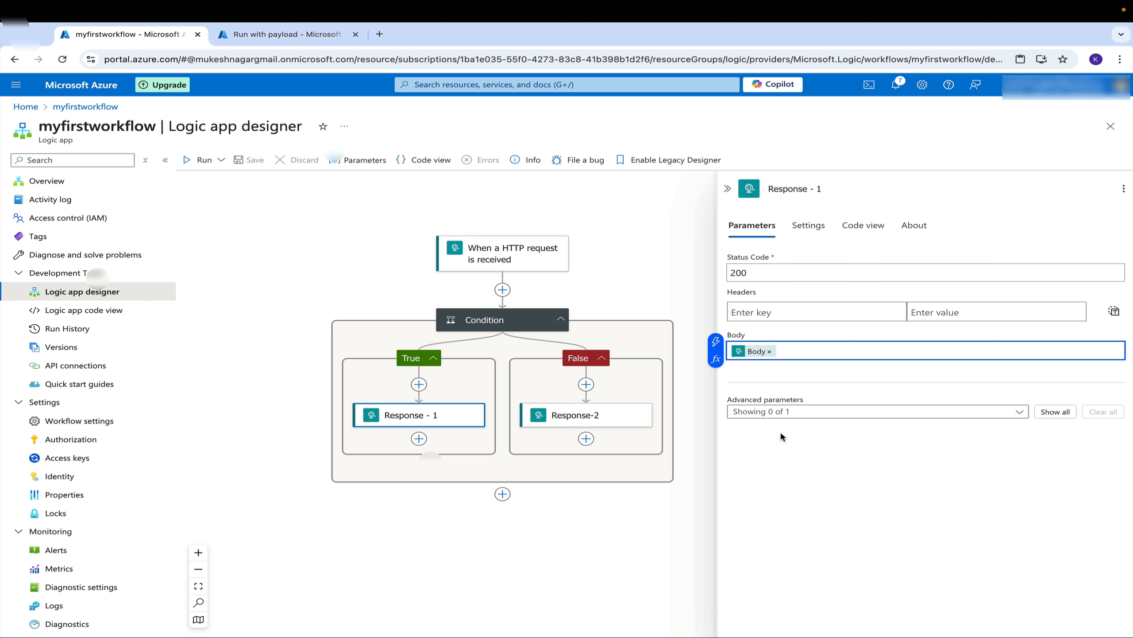
left_click(665, 270)
left_click(251, 161)
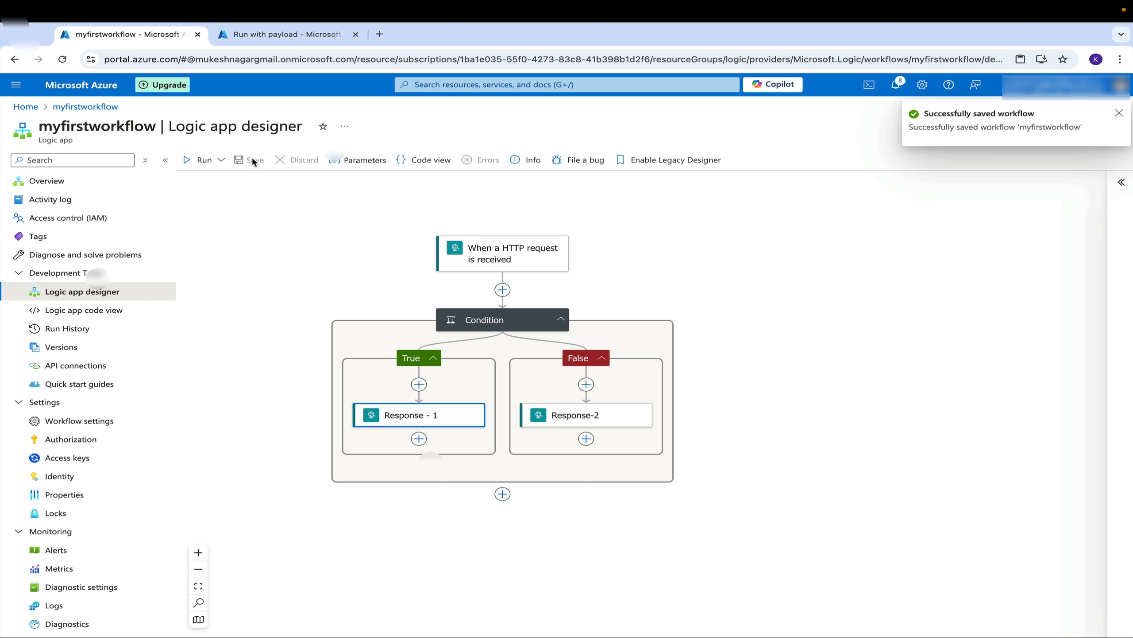
Set the HTTP trigger's method to POST and save the workflow
left_click(277, 37)
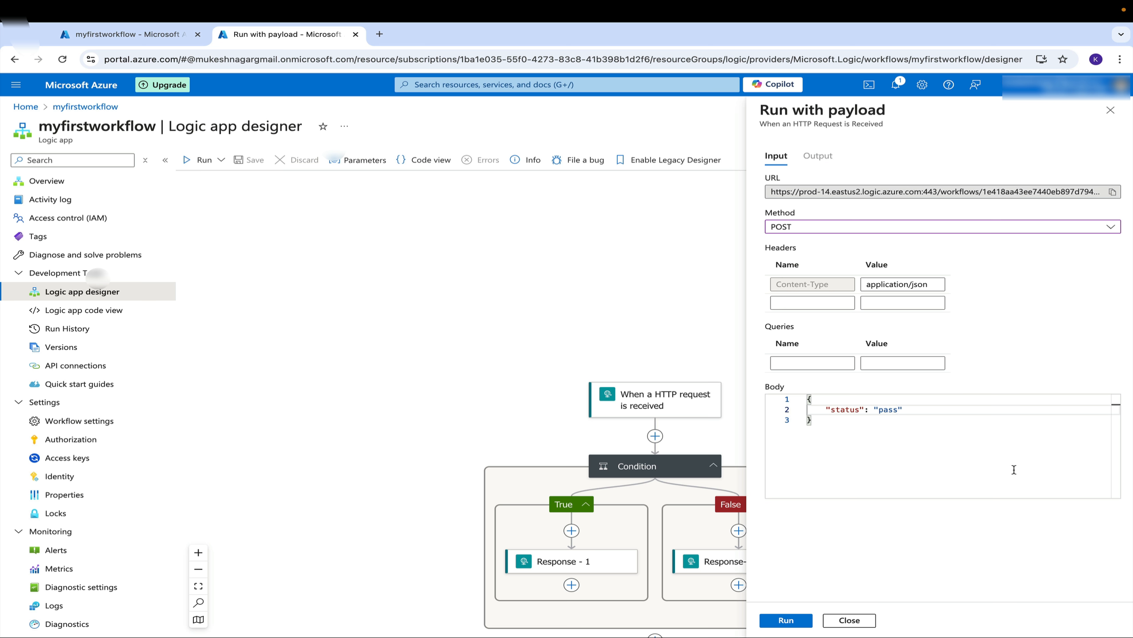
left_click(130, 32)
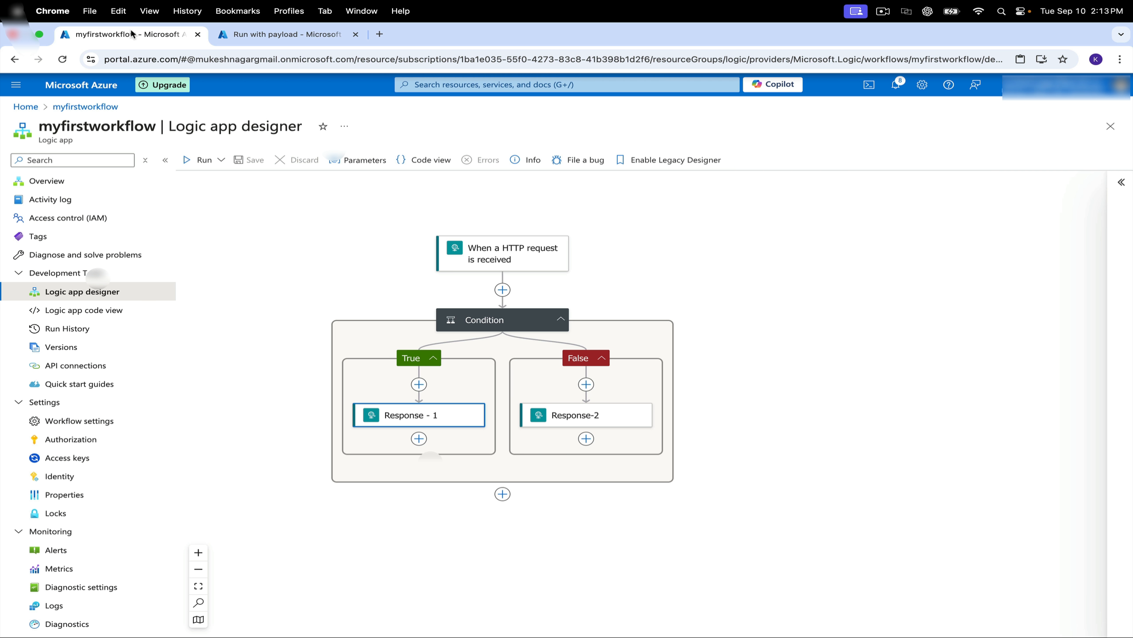
left_click(479, 247)
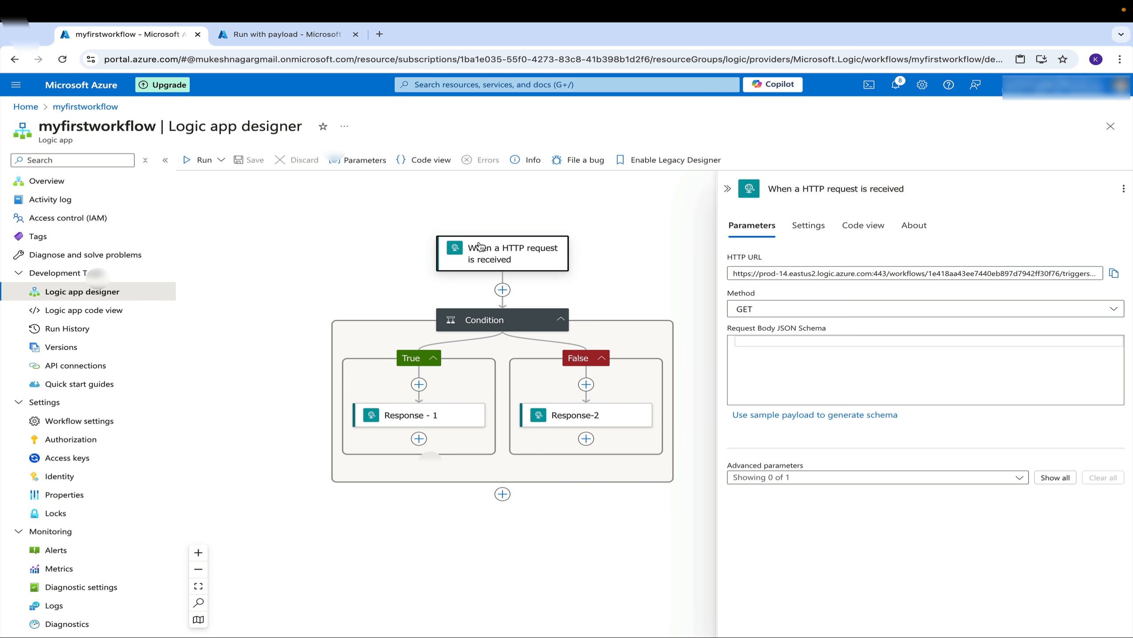
left_click(918, 312)
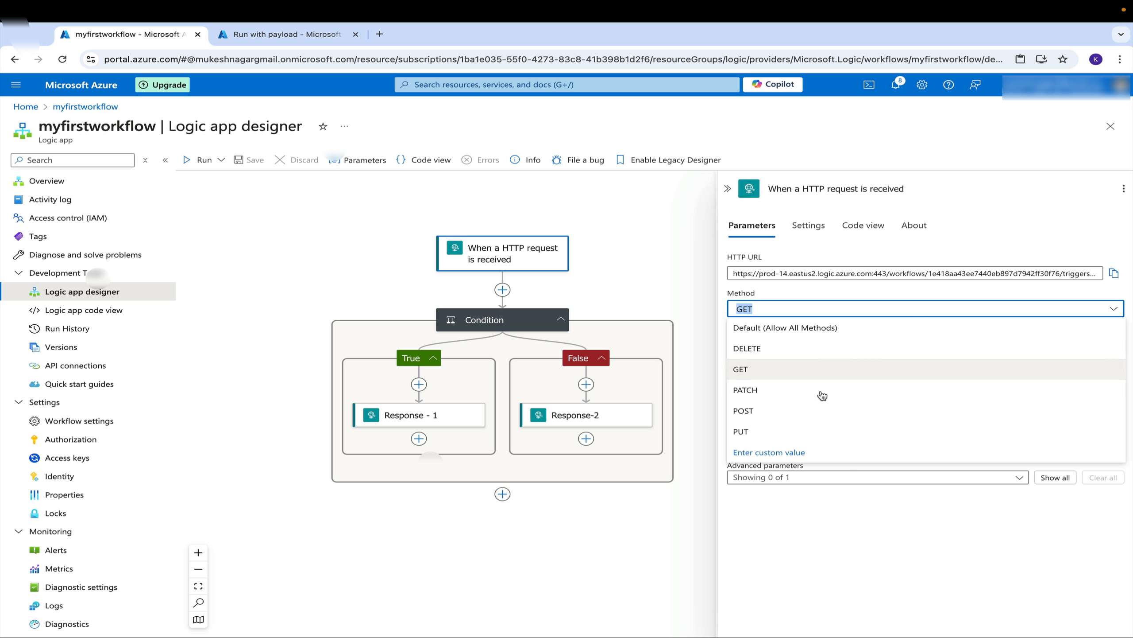
left_click(797, 412)
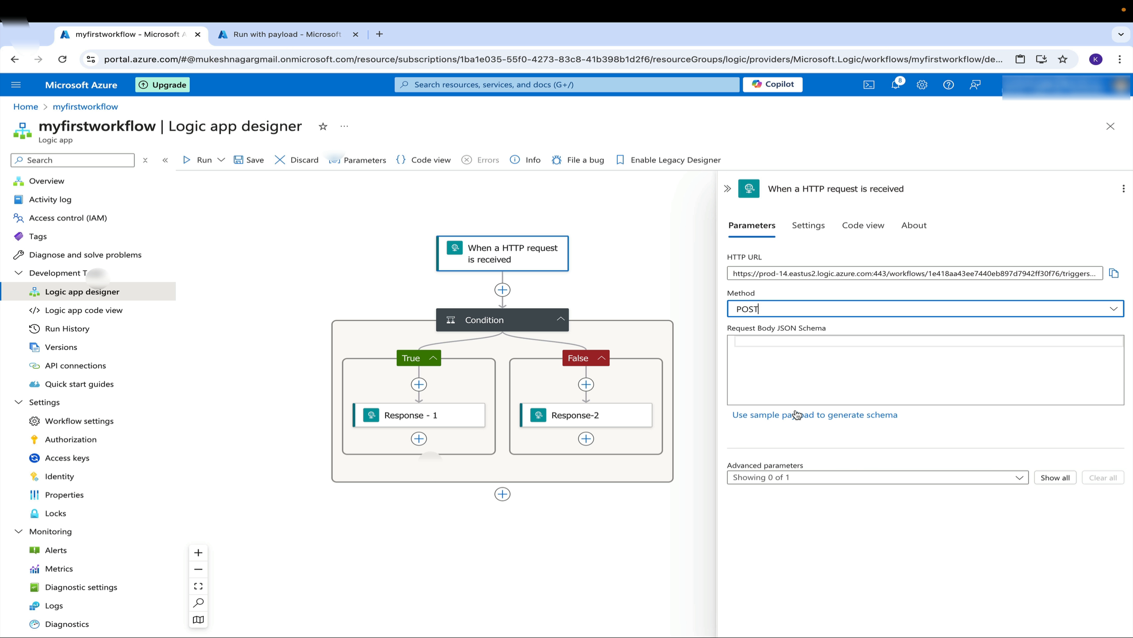
left_click(251, 161)
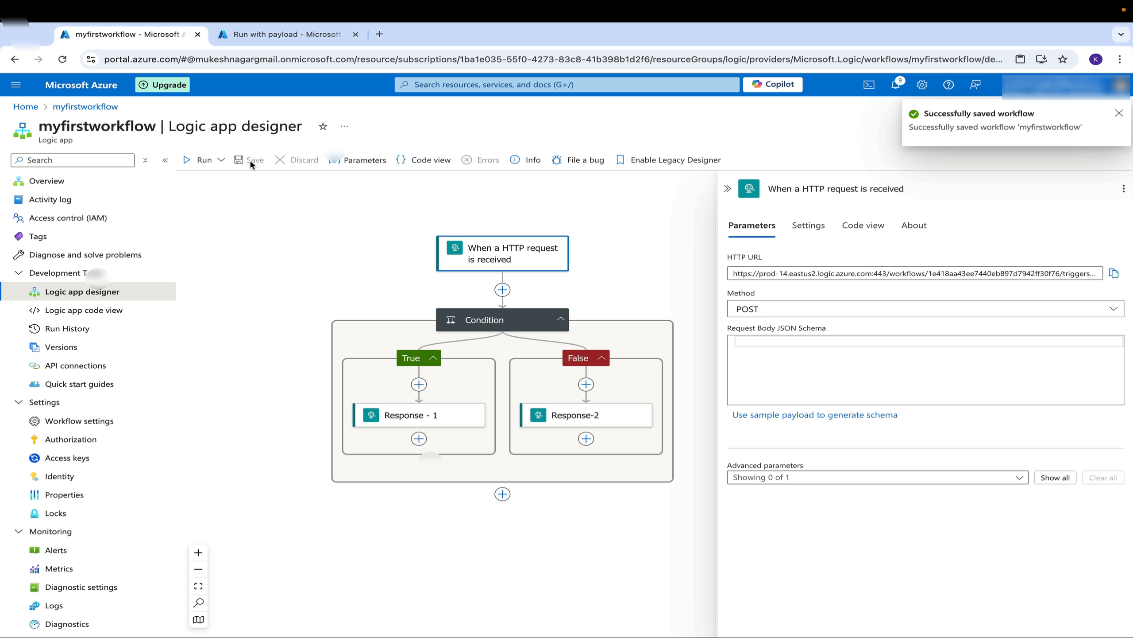
Run the workflow with the POST payload and open its monitoring view
left_click(290, 35)
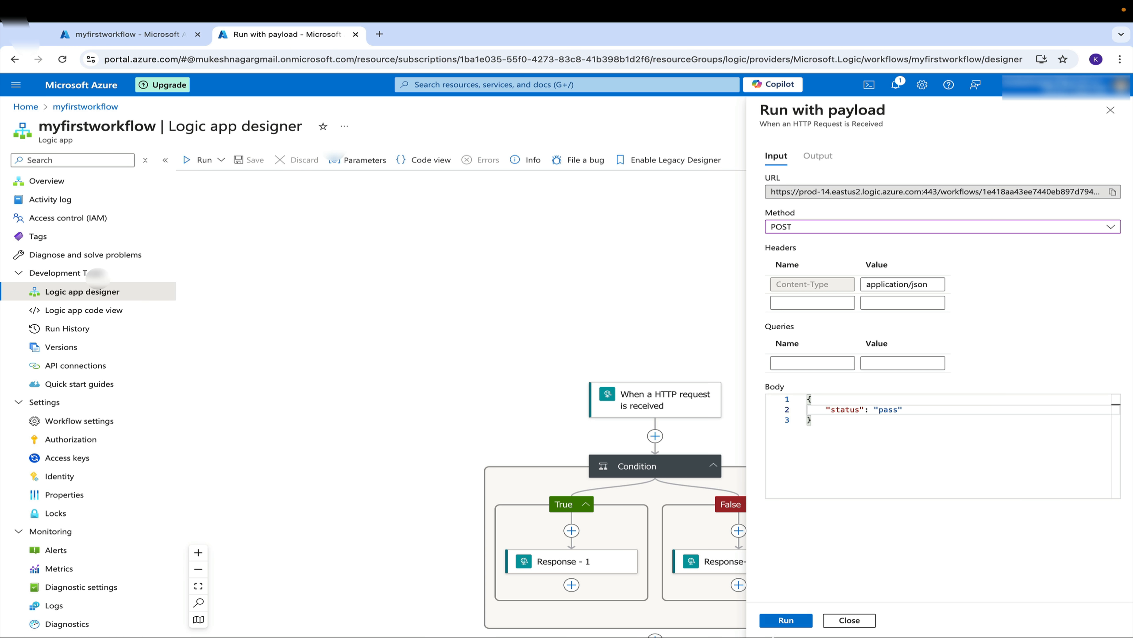
left_click(785, 621)
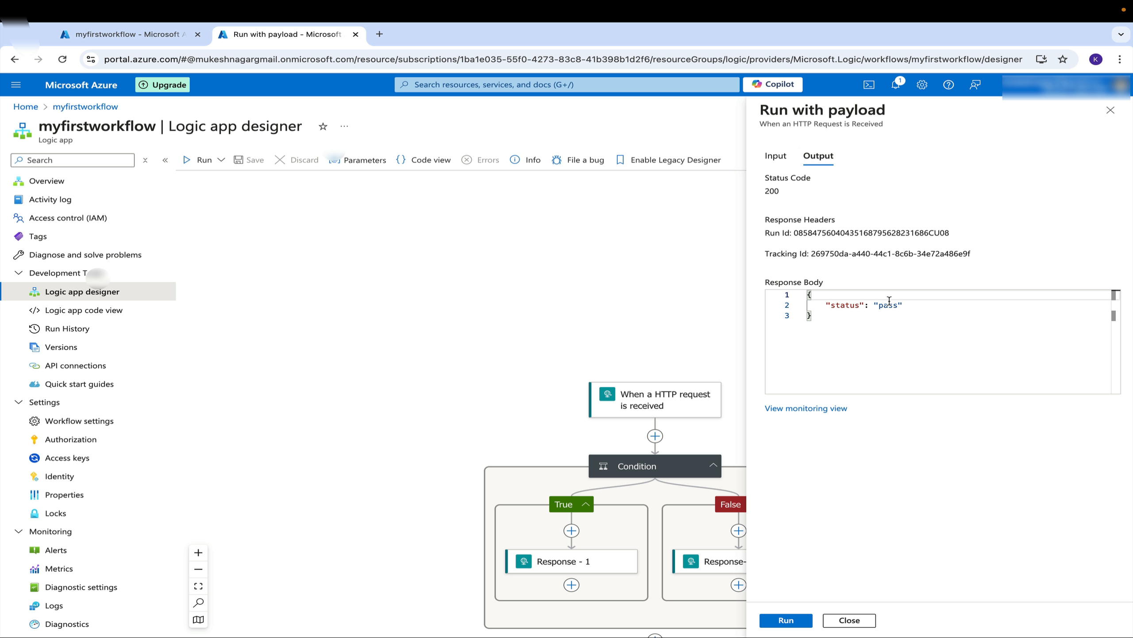
left_click(813, 409)
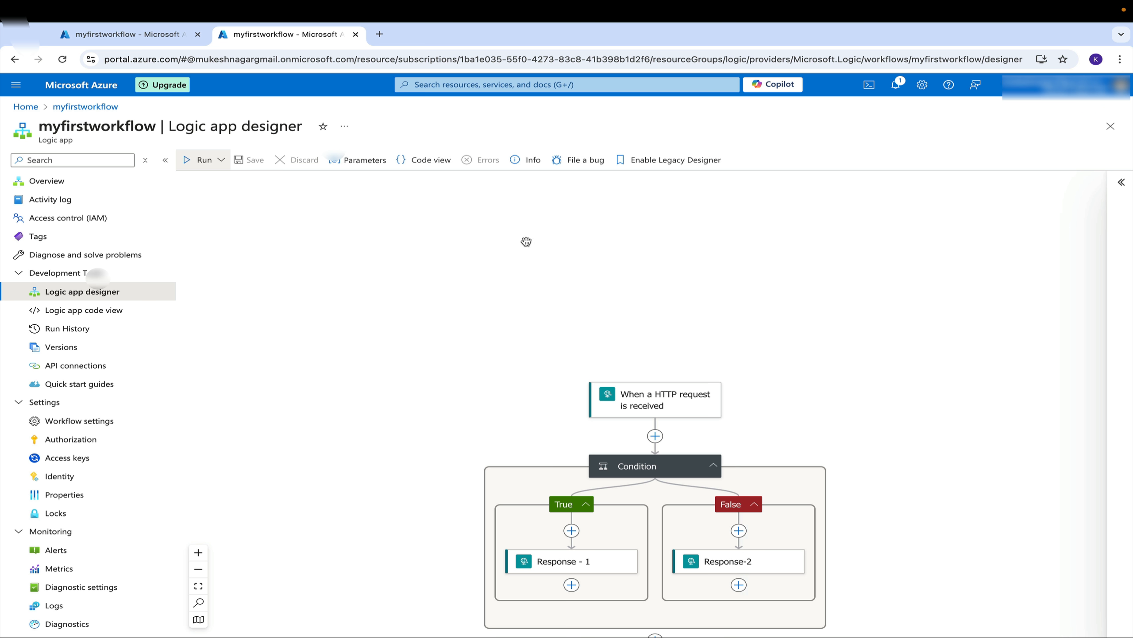
Duplicate the browser tab and open the workflow's Run History
scroll(526, 242, "down", 3)
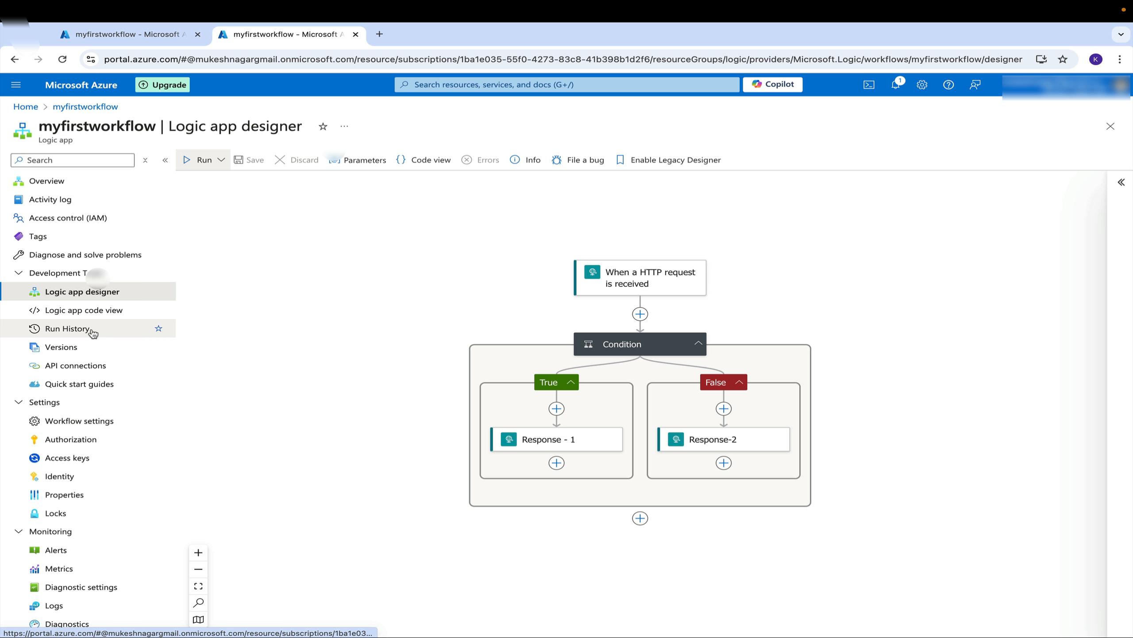
right_click(296, 35)
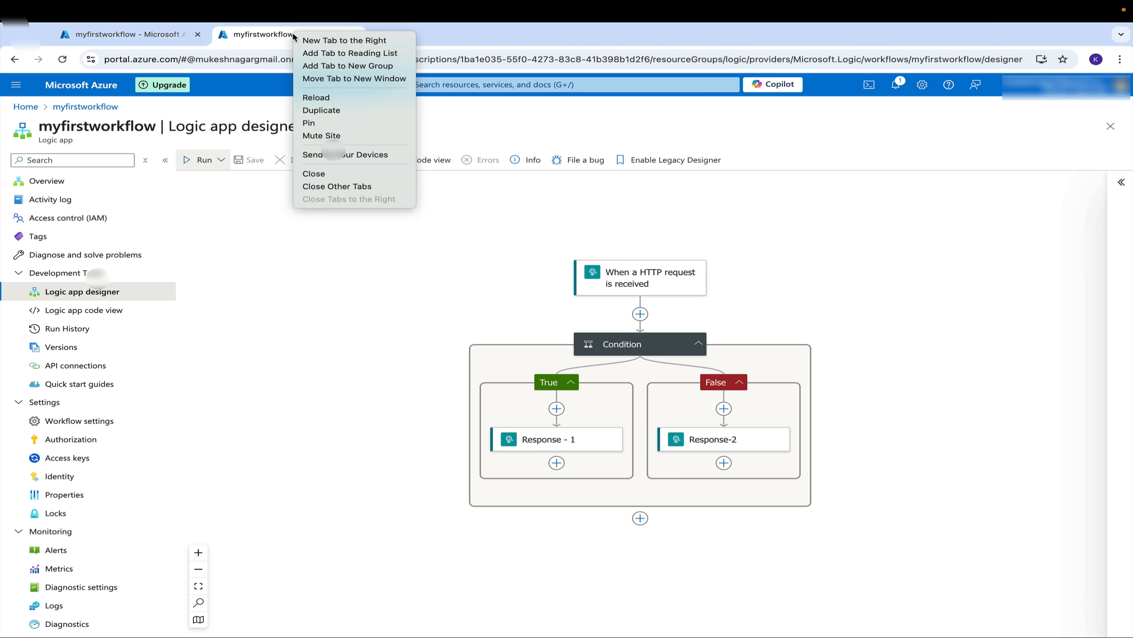
left_click(331, 110)
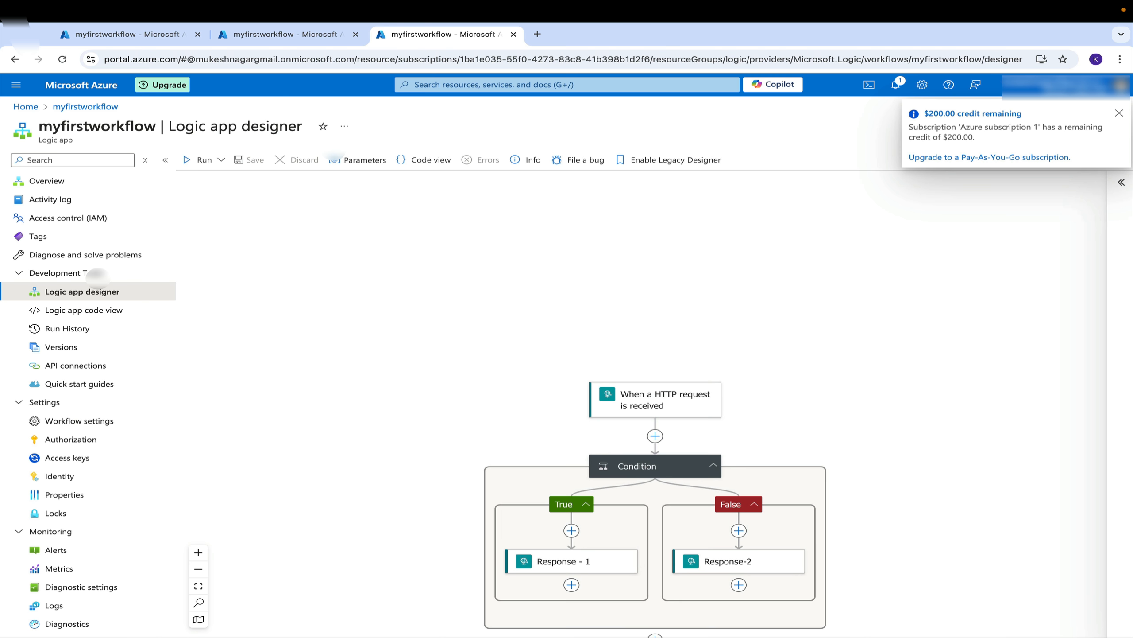
left_click(1119, 114)
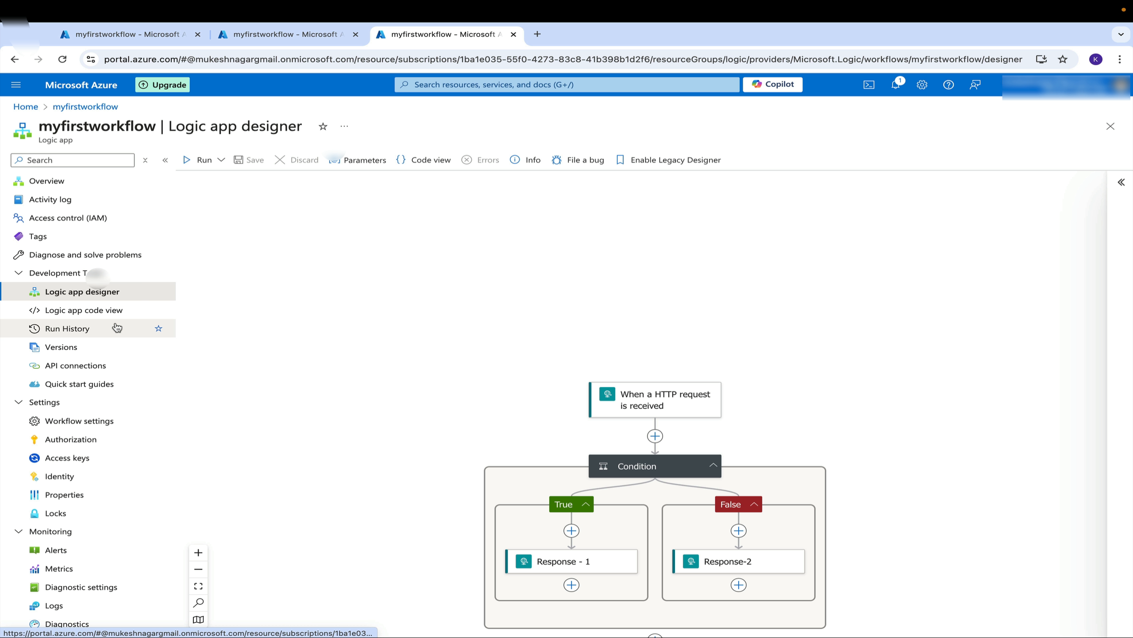
left_click(158, 327)
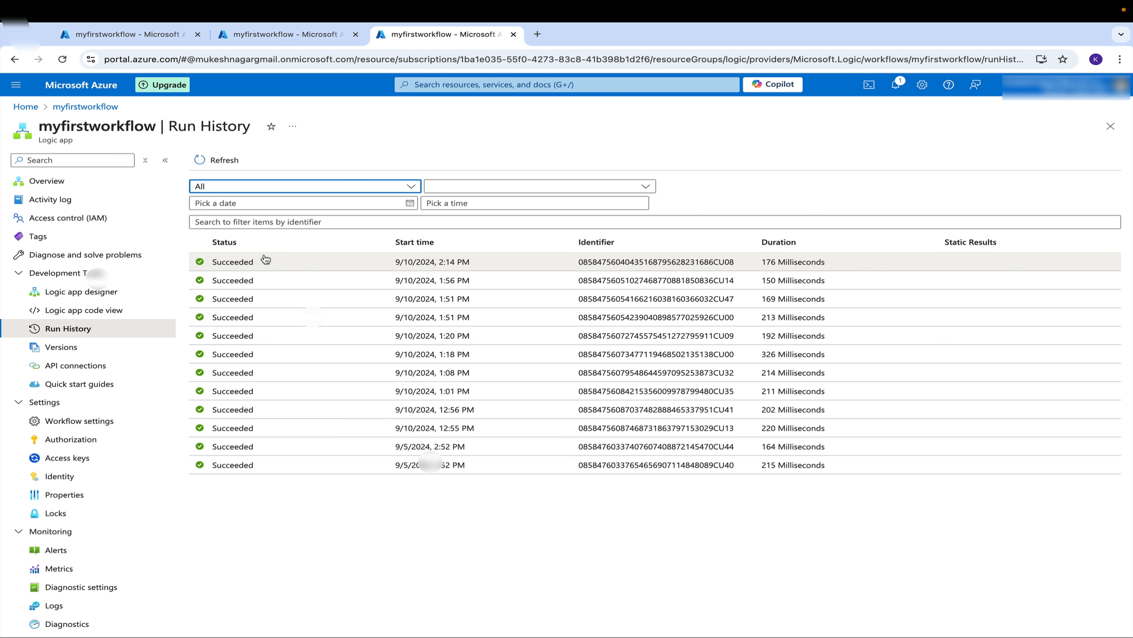
Refresh the run history, open the latest run, and inspect the Condition's and trigger's inputs and outputs
left_click(224, 161)
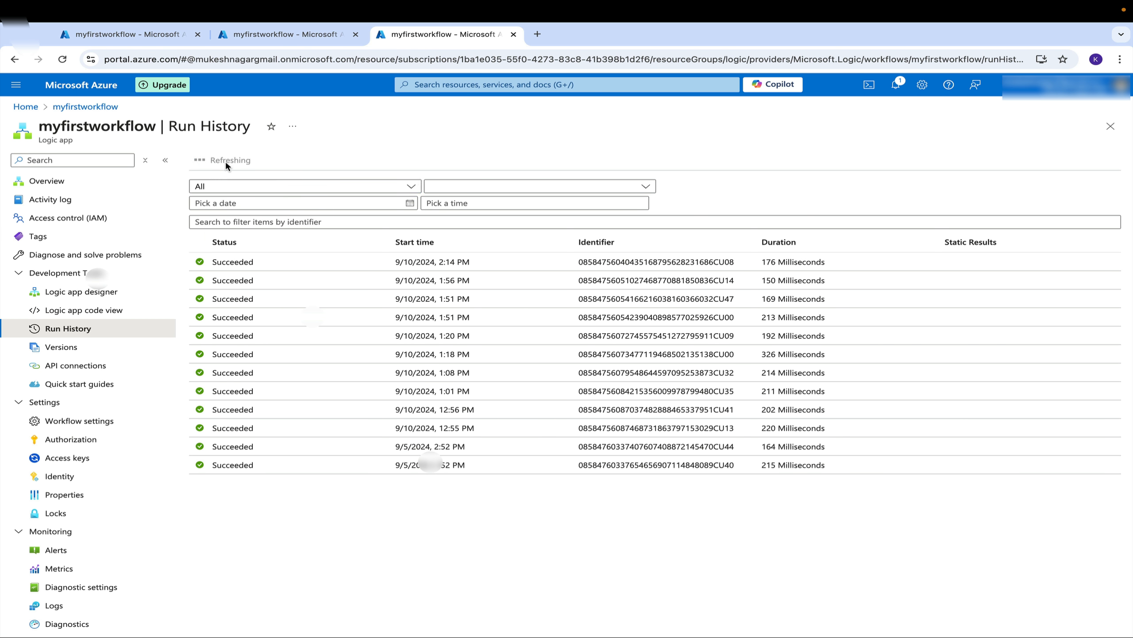
left_click(248, 262)
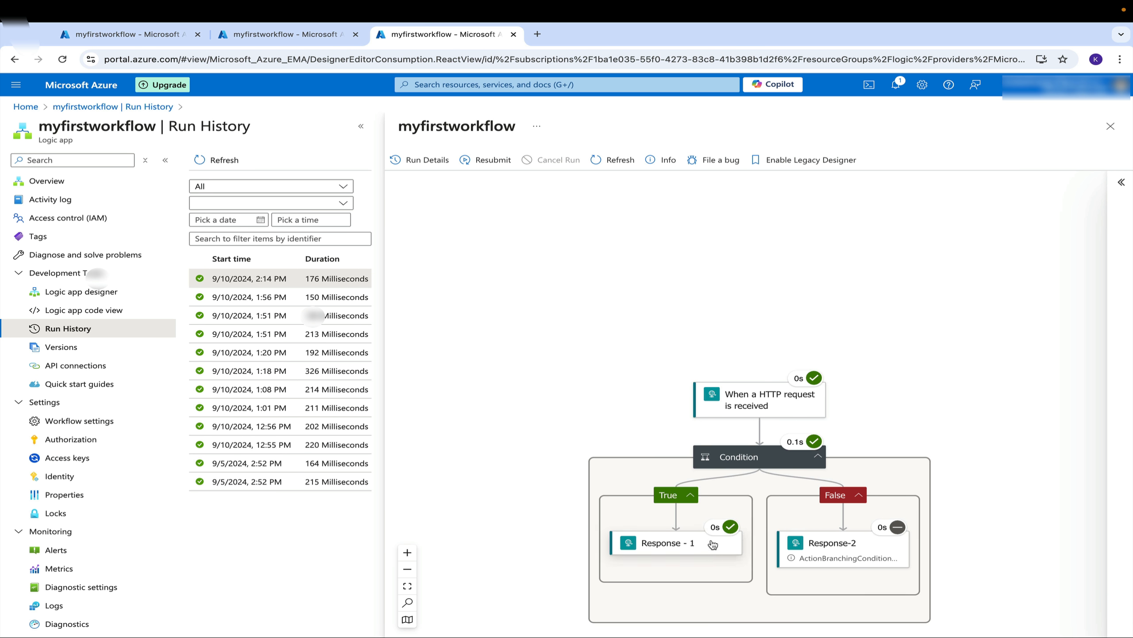
left_click(728, 465)
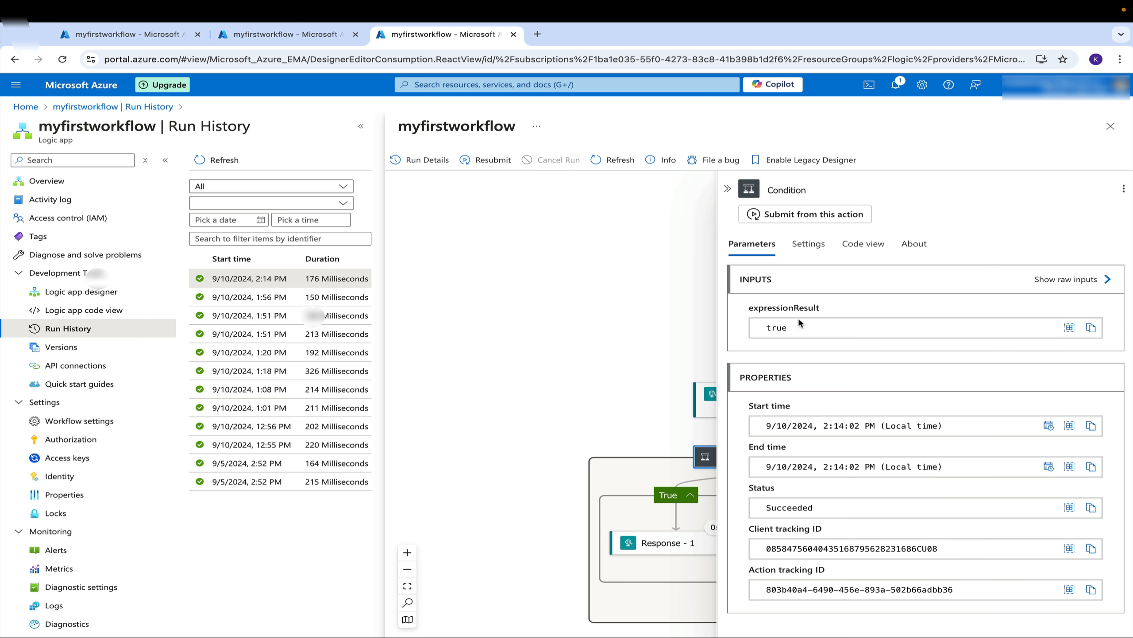
left_click(701, 413)
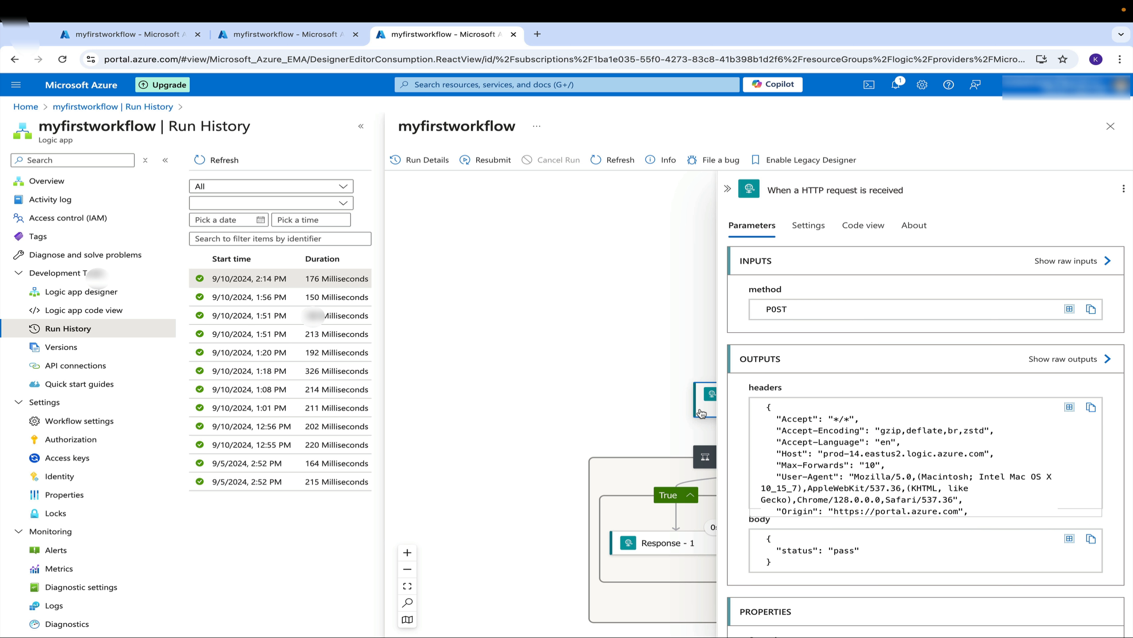
scroll(858, 453, "down", 8)
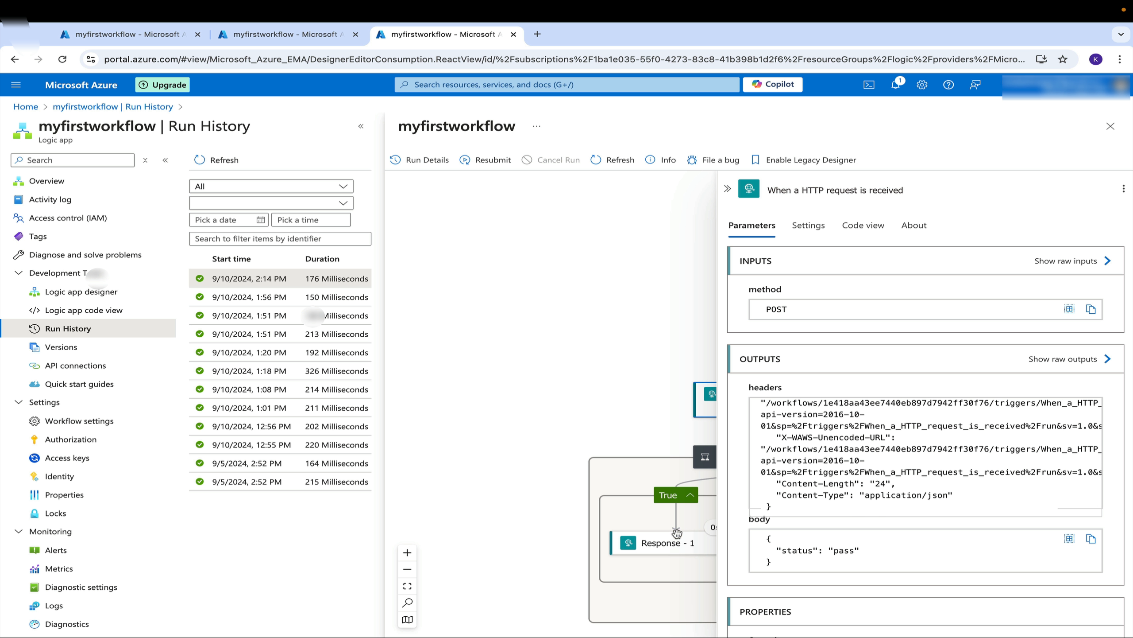
Run the workflow with payload using the body {"status":"fail"}
left_click(297, 35)
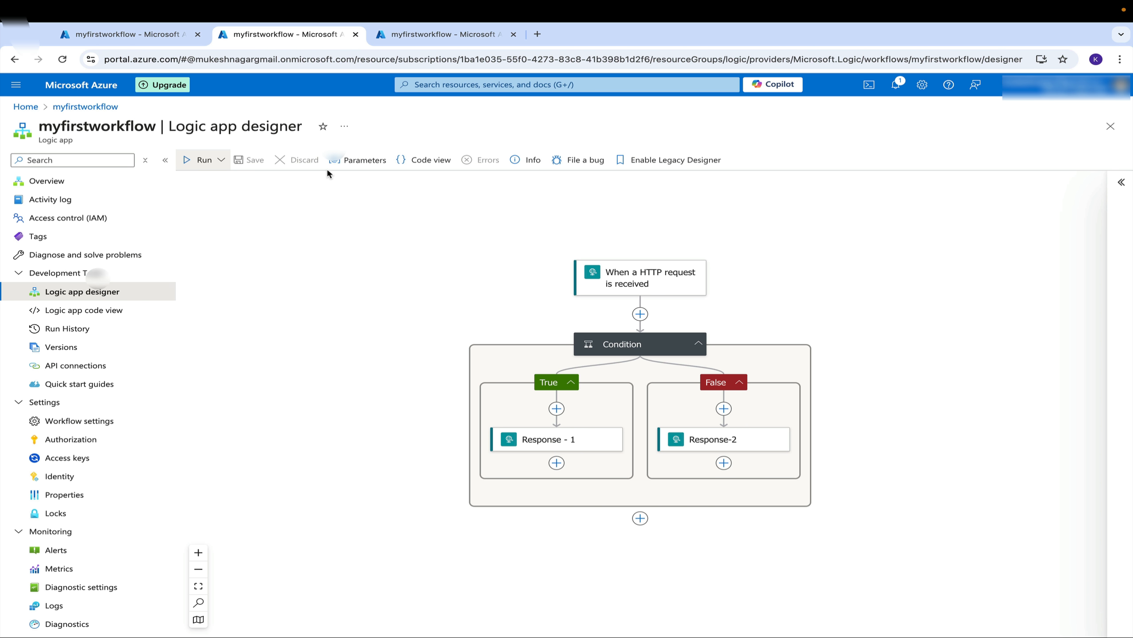
left_click(221, 160)
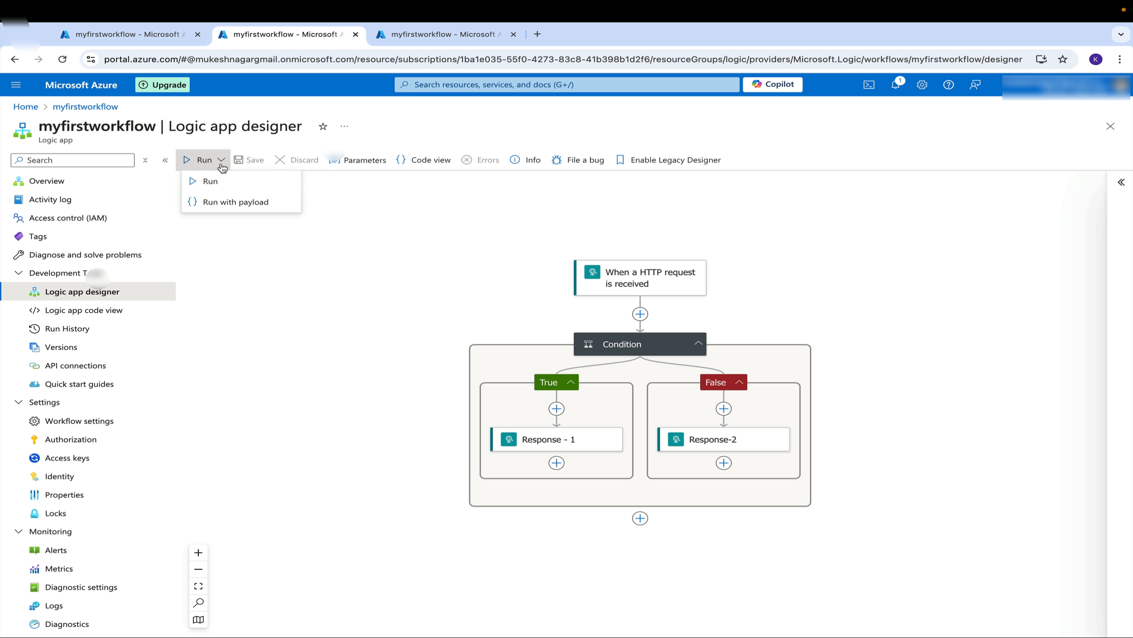
left_click(231, 203)
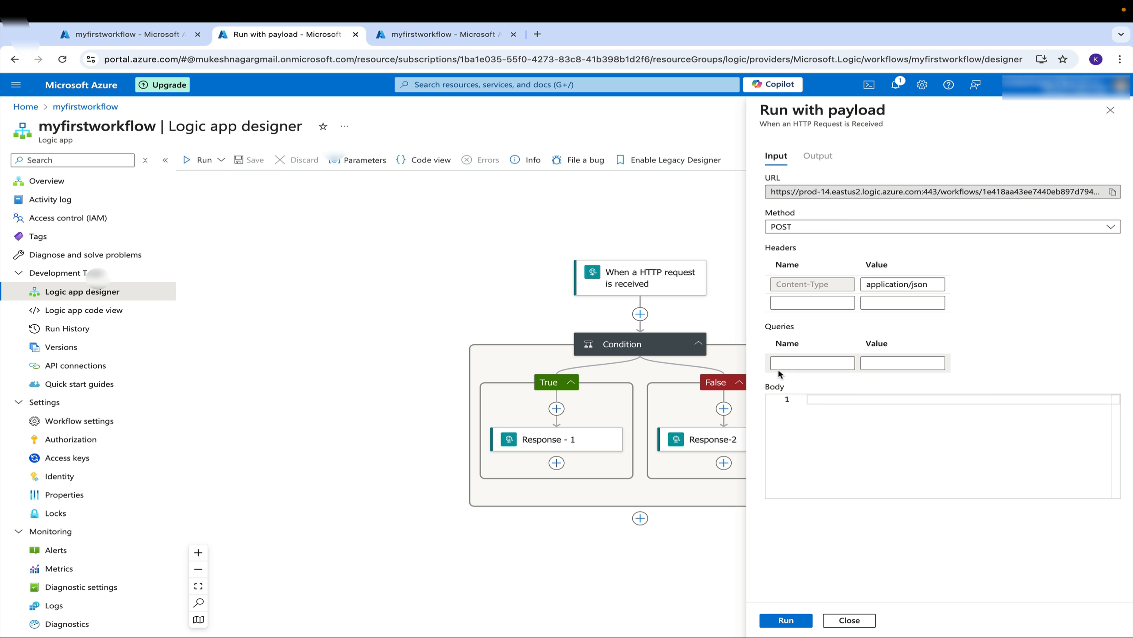
left_click(838, 422)
type("{")
key("Return")
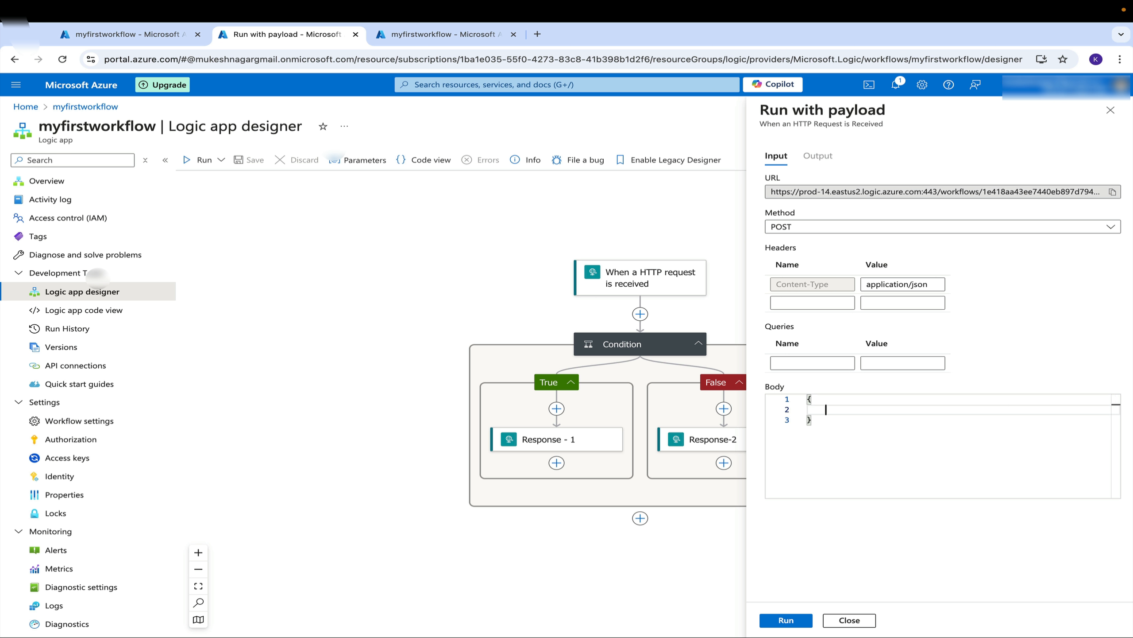
type("\"status")
left_click(890, 409)
type(":\"fail")
left_click(787, 621)
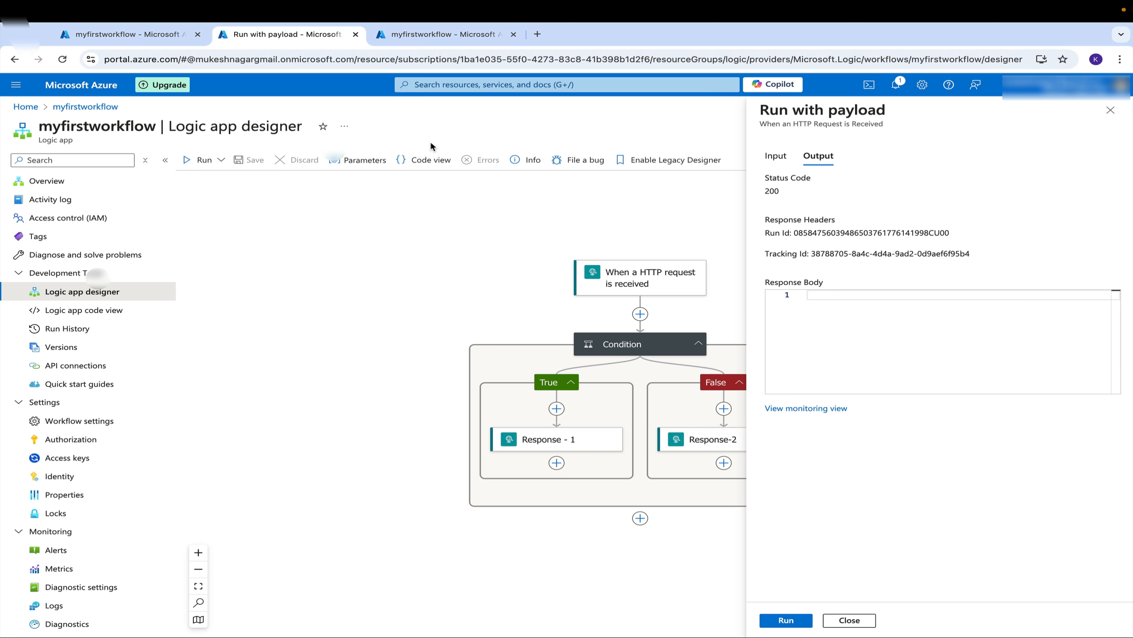
Reopen myfirstworkflow in the designer for editing and select the Response-2 action
left_click(158, 36)
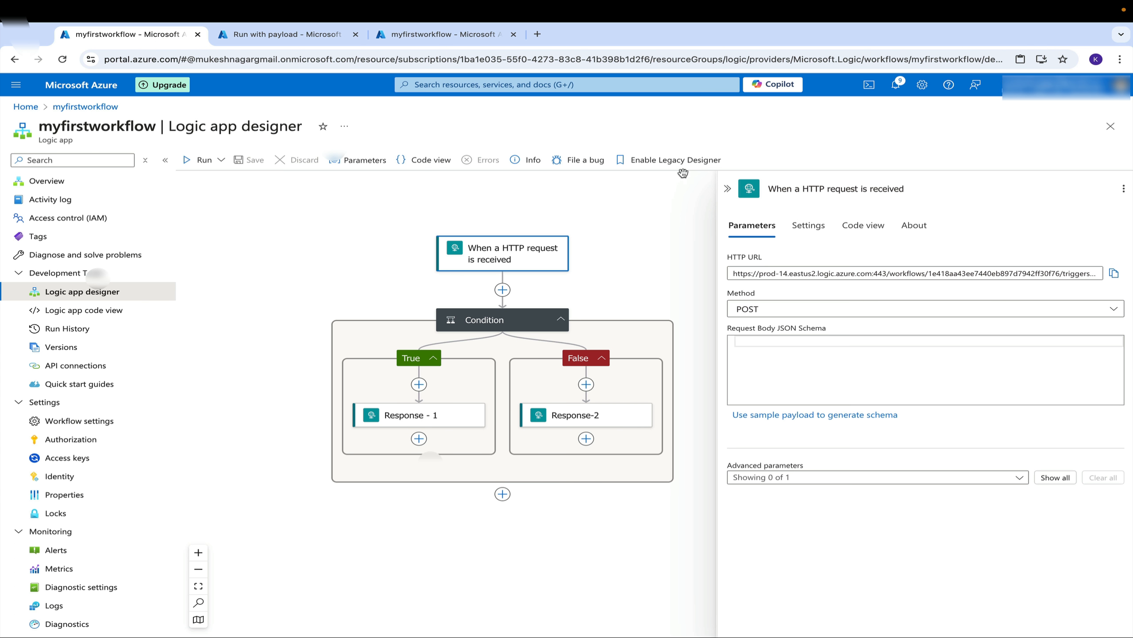
left_click(1110, 127)
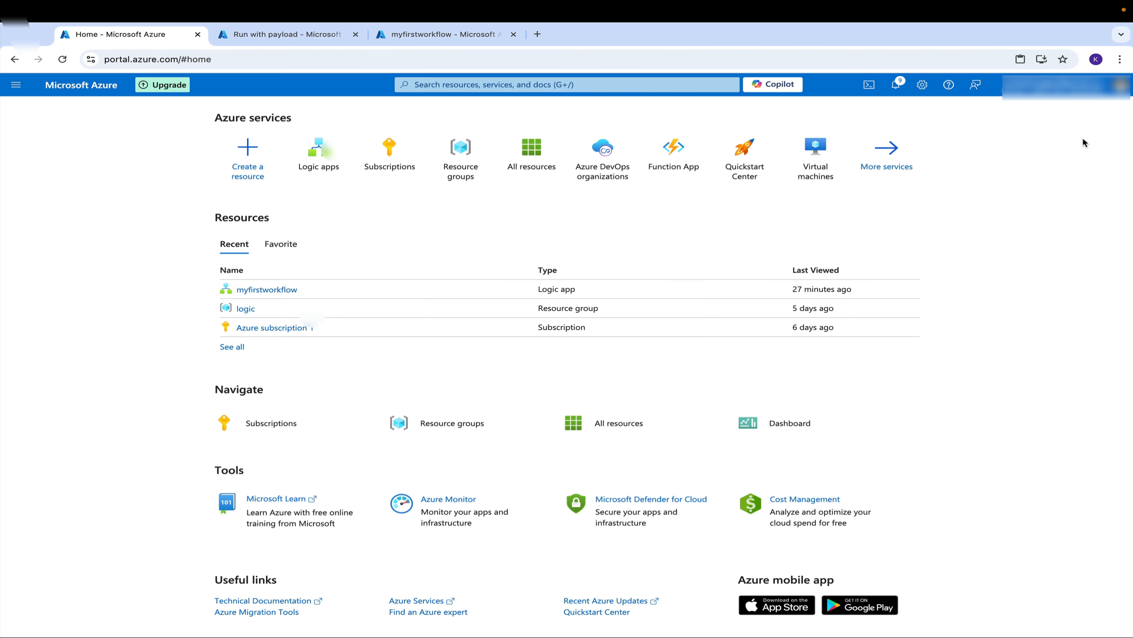
left_click(273, 290)
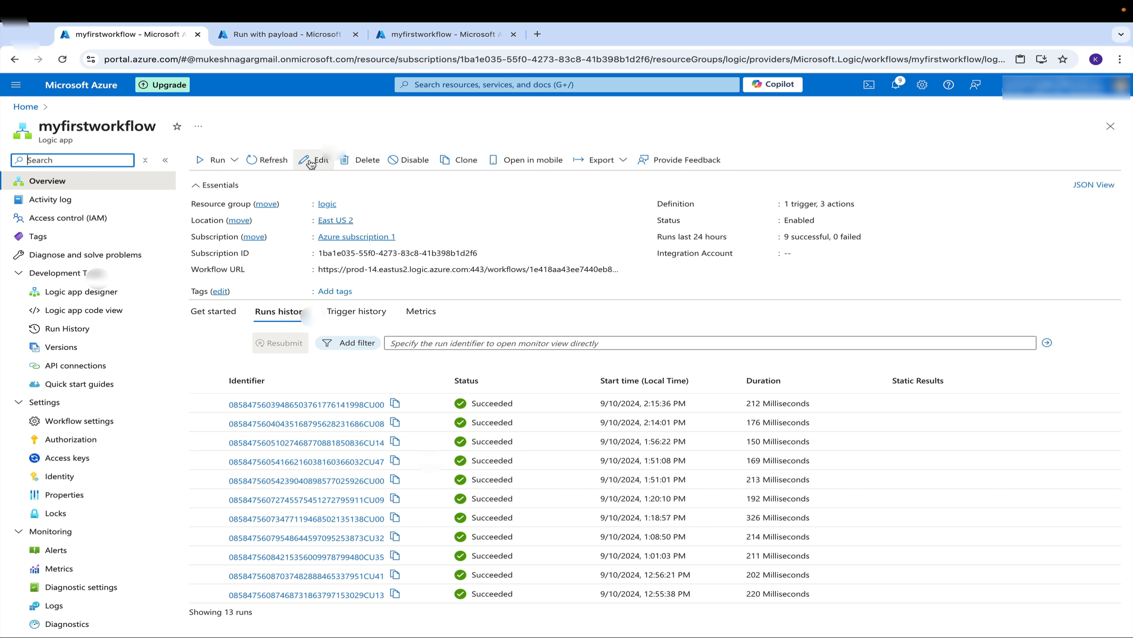
left_click(315, 160)
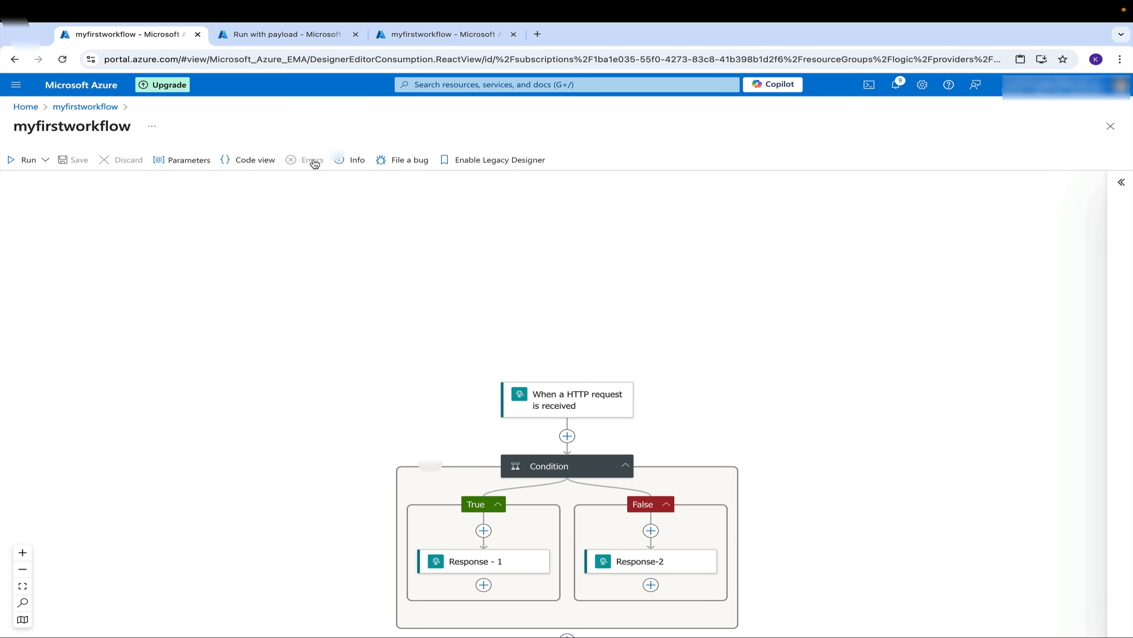
left_click(643, 527)
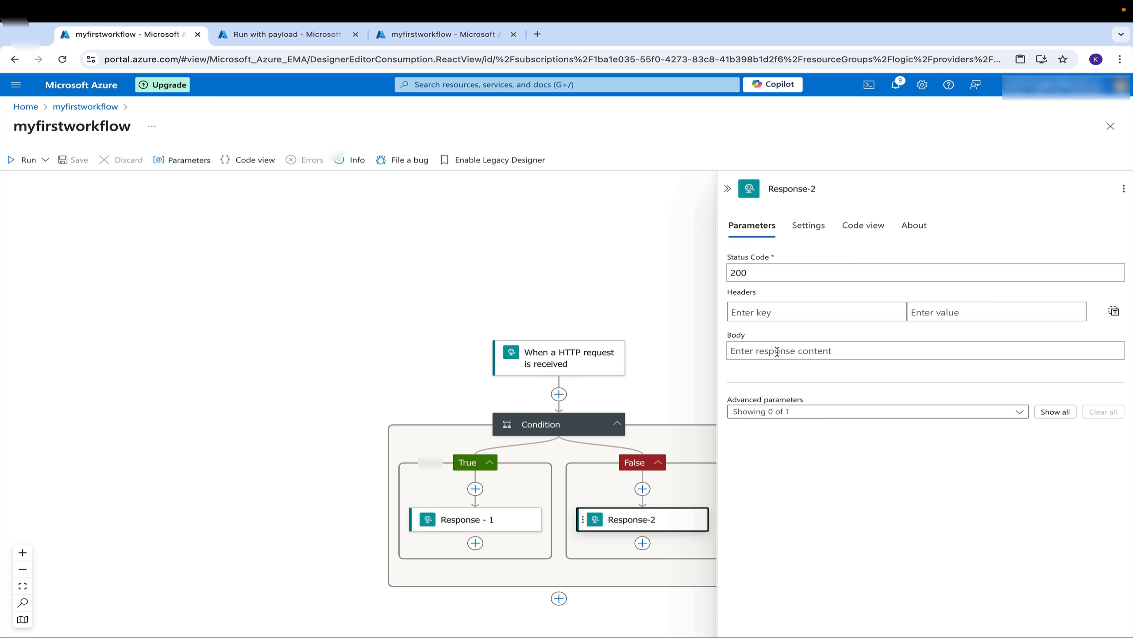
Close the previous run view and open the newest run in Run History to see which branch executed
left_click(308, 35)
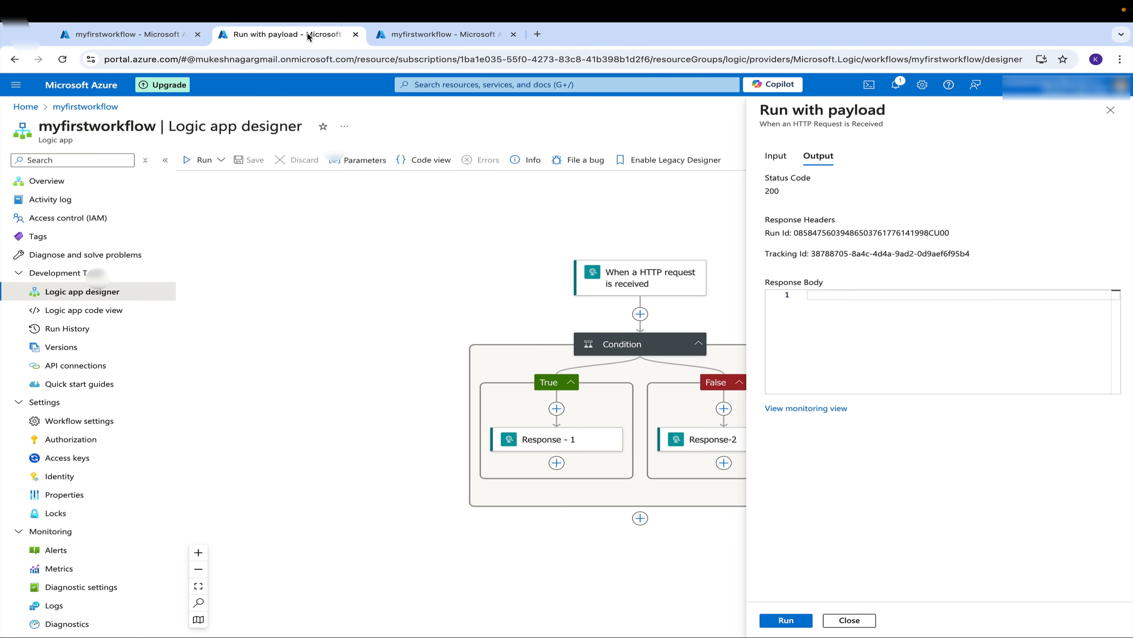
left_click(404, 40)
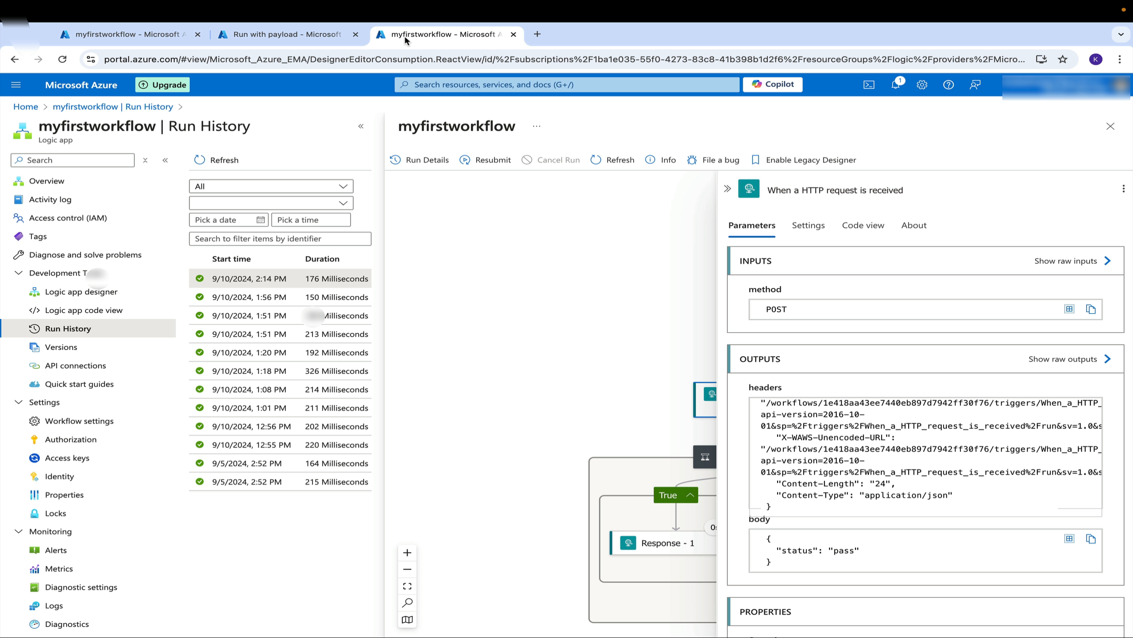
left_click(1112, 127)
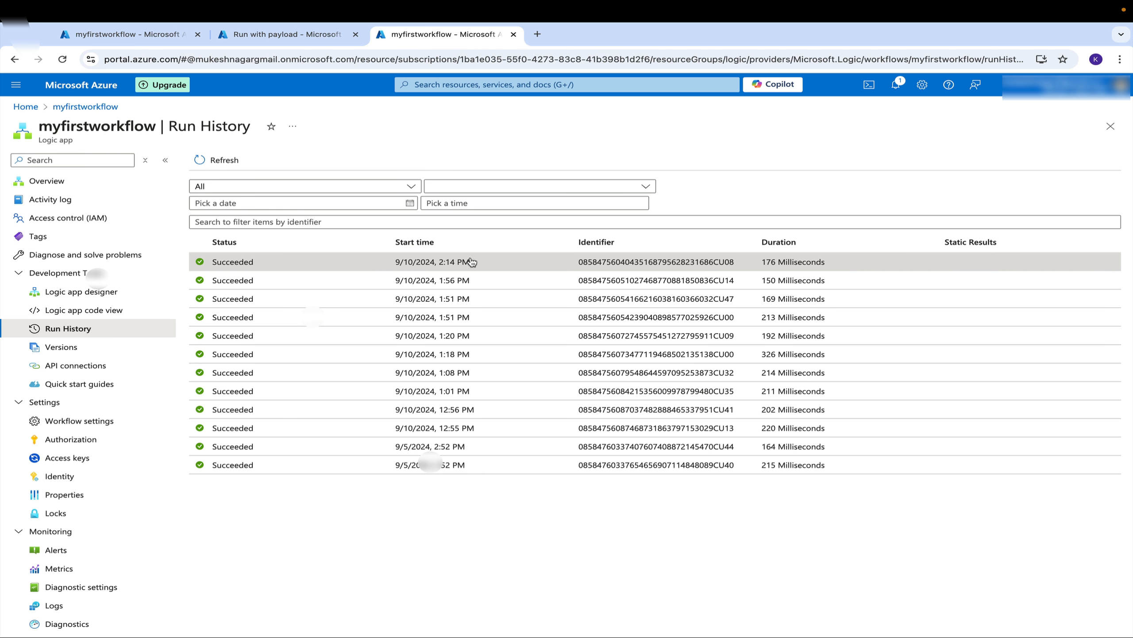
left_click(260, 261)
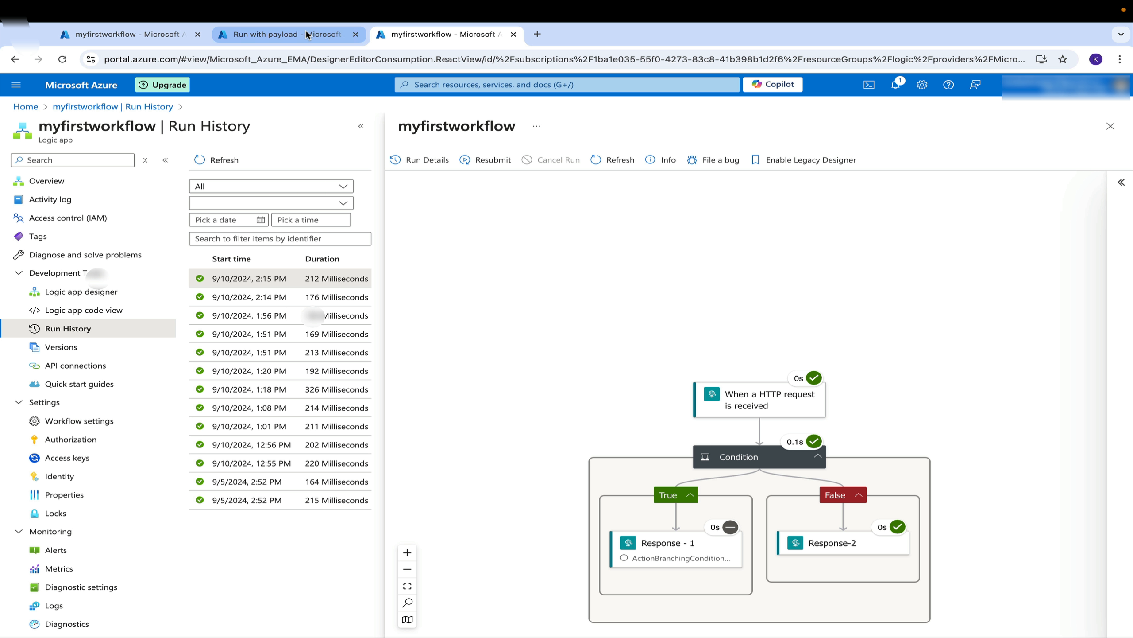
Set Response-2's body to the expression triggerOutputs()?['body/status'] and save the workflow
left_click(149, 36)
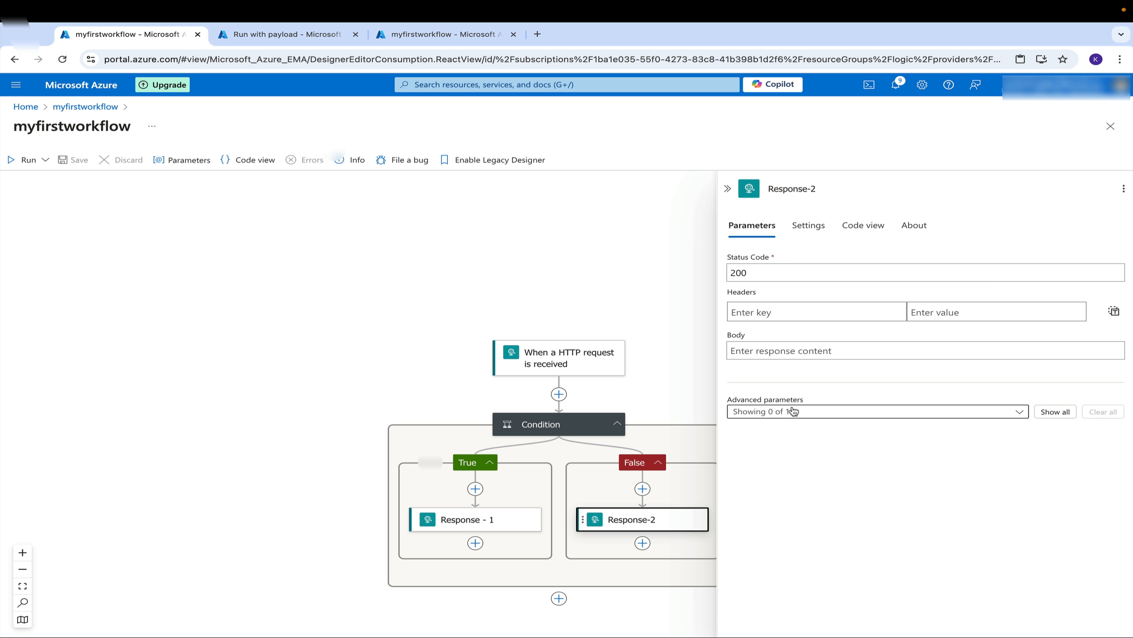
left_click(763, 349)
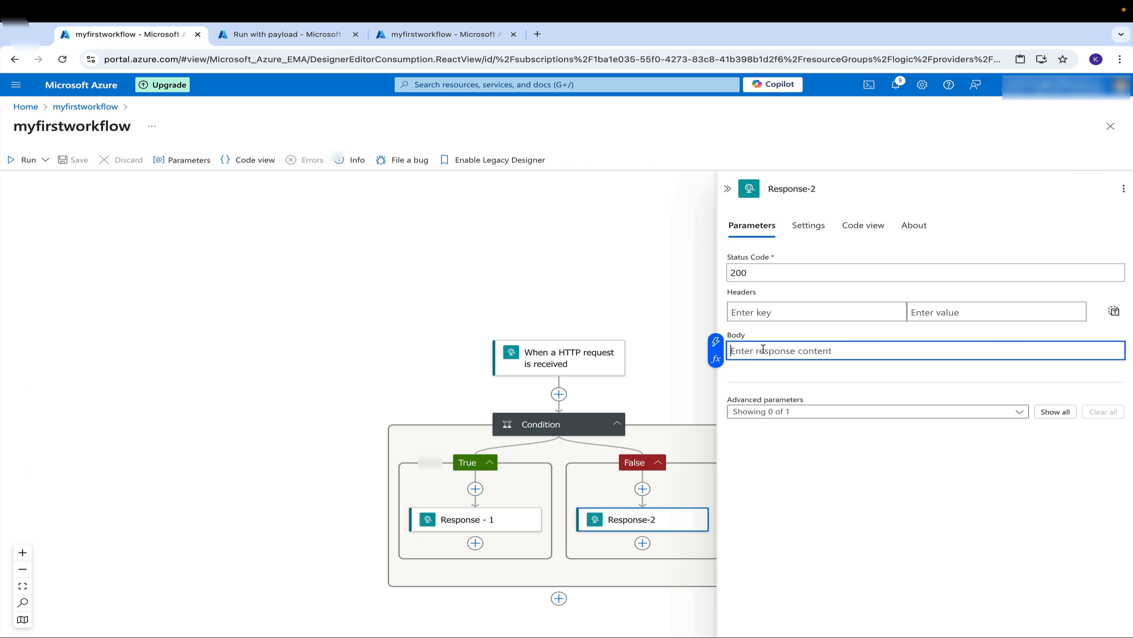
left_click(718, 359)
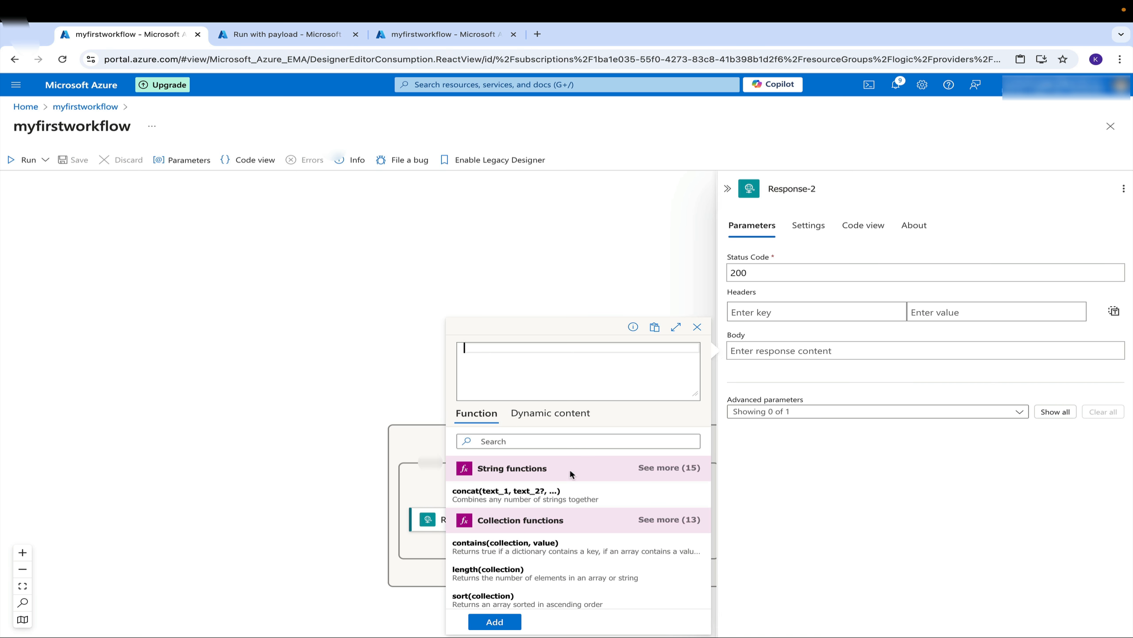
left_click(568, 412)
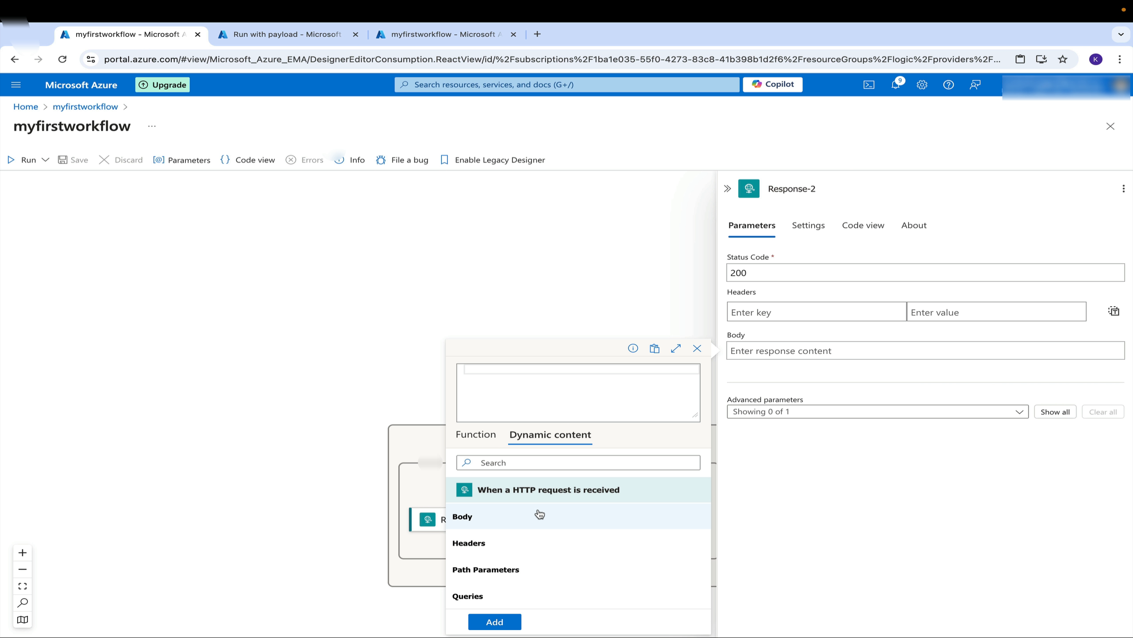
left_click(526, 542)
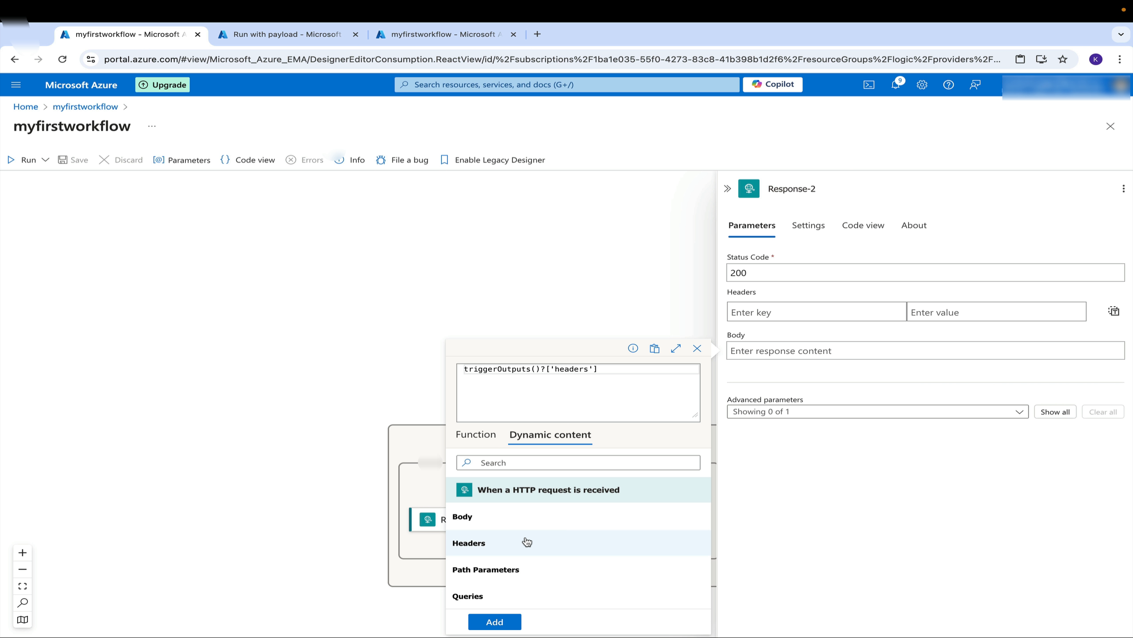
double_click(574, 370)
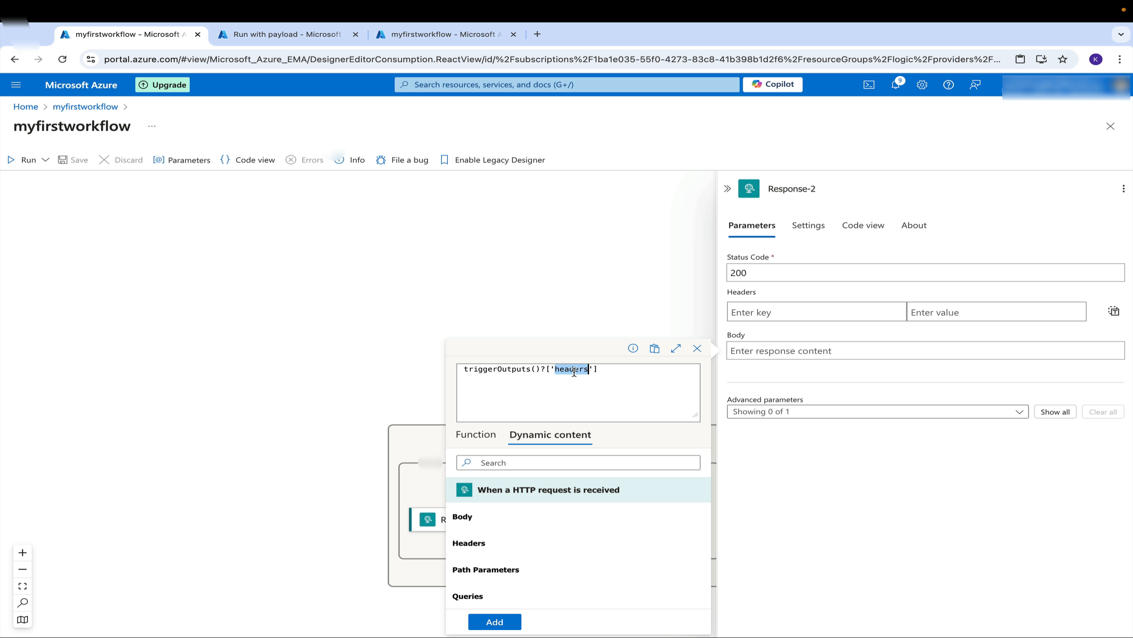
type("body")
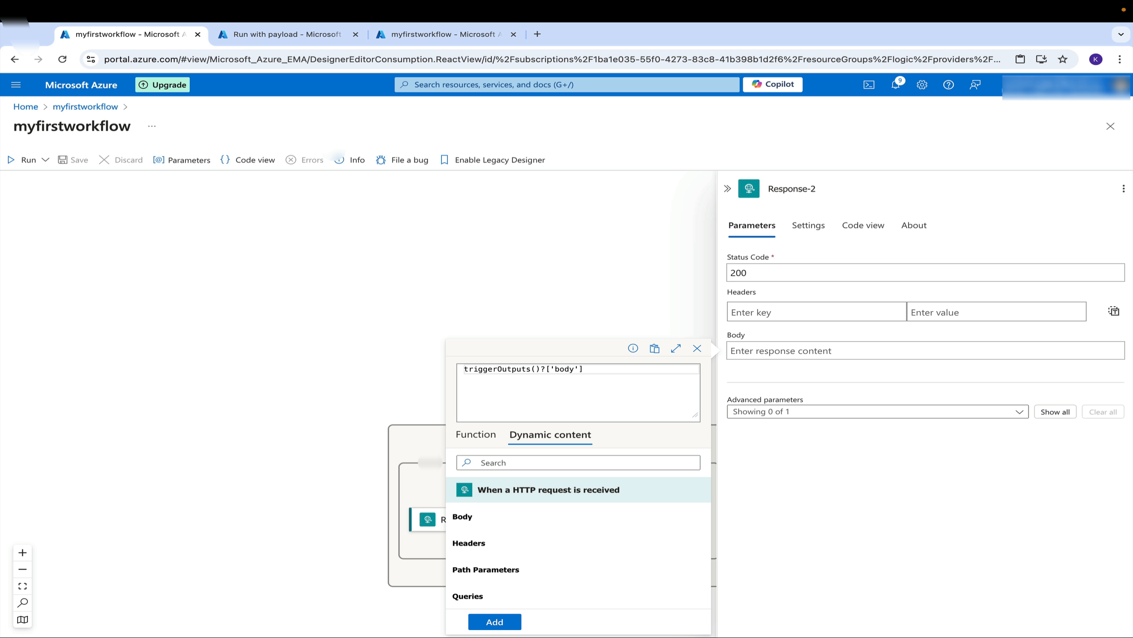
type("/status")
left_click(506, 622)
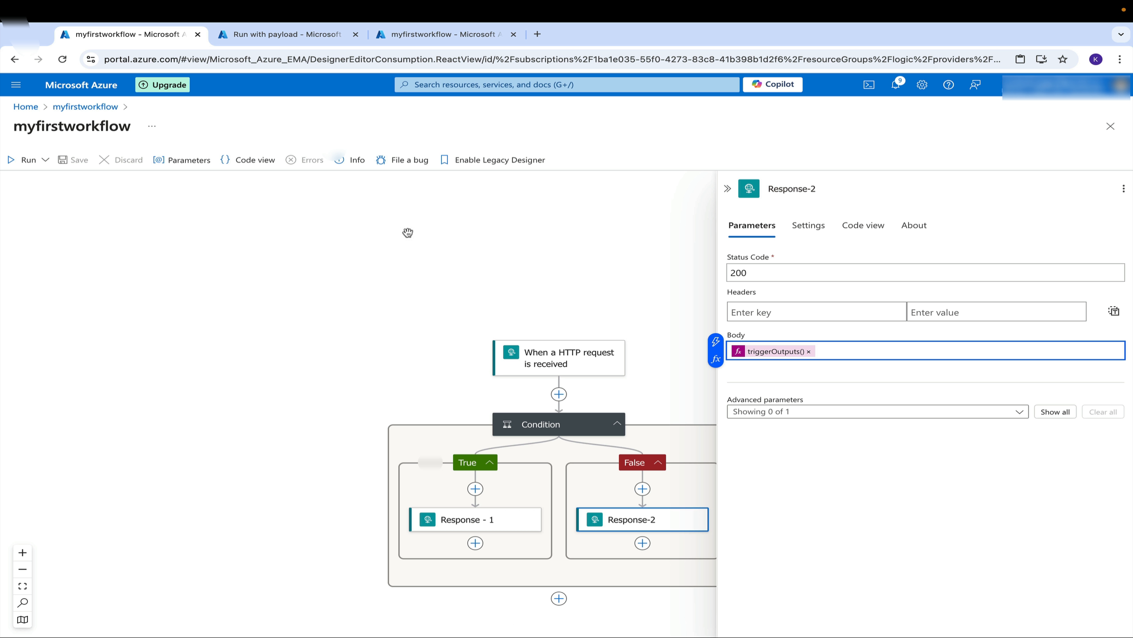
left_click(884, 439)
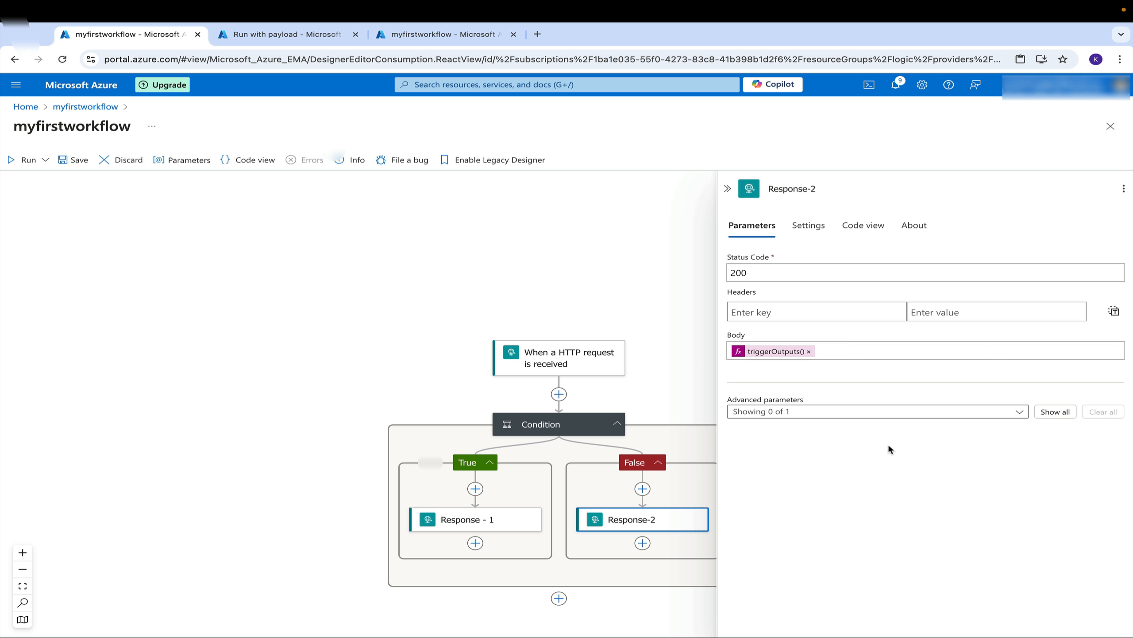
left_click(67, 160)
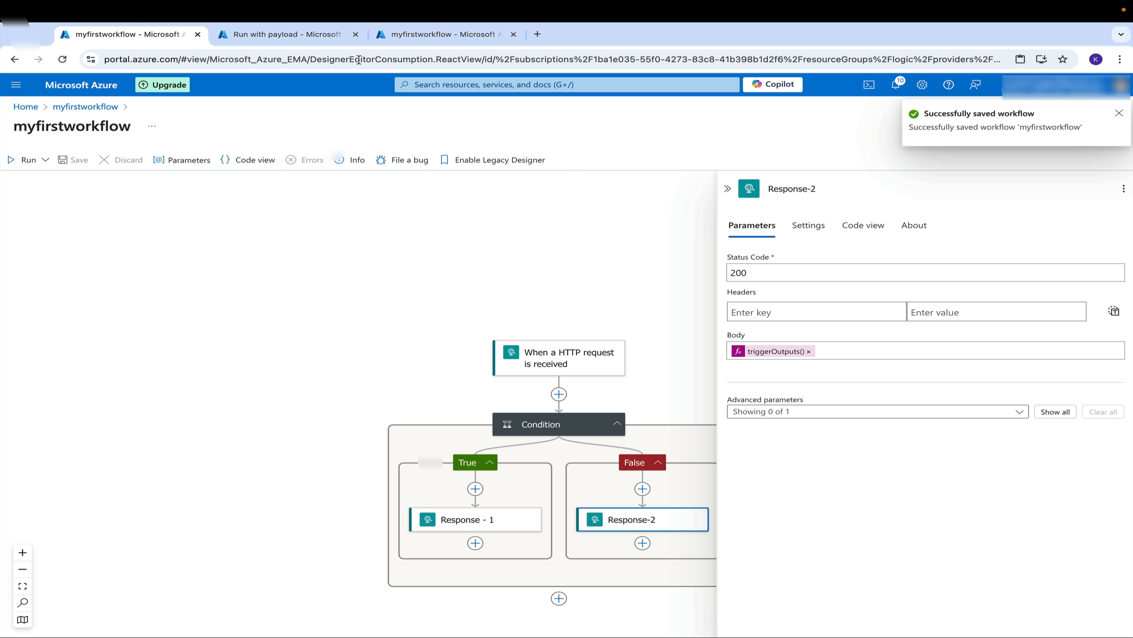
Rerun the workflow with the fail payload and check the returned response body
left_click(307, 36)
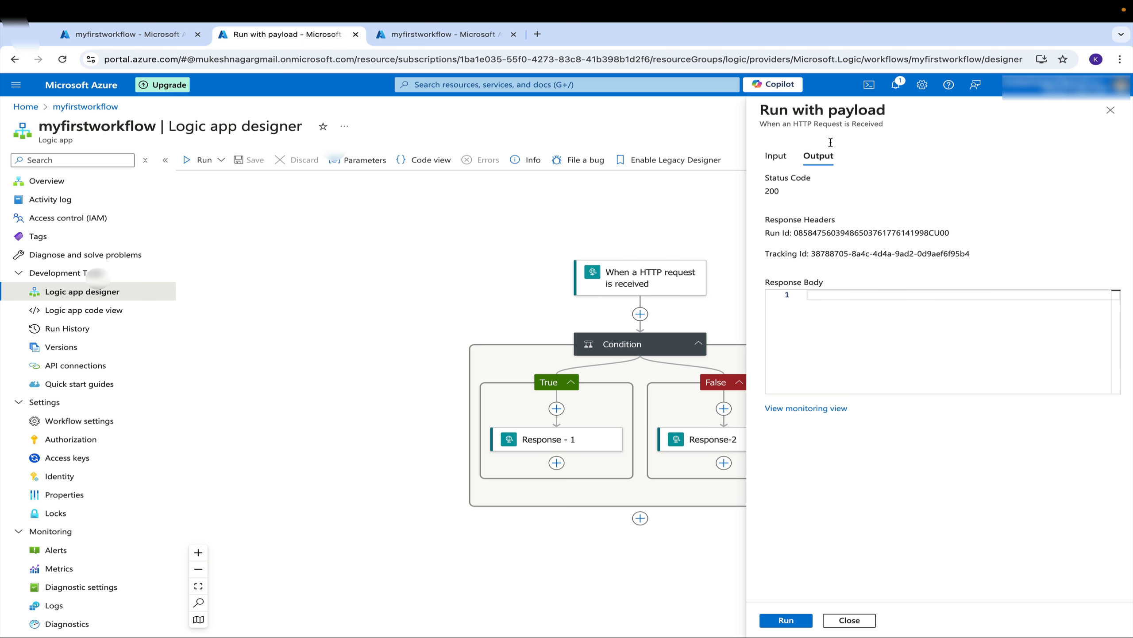
left_click(776, 156)
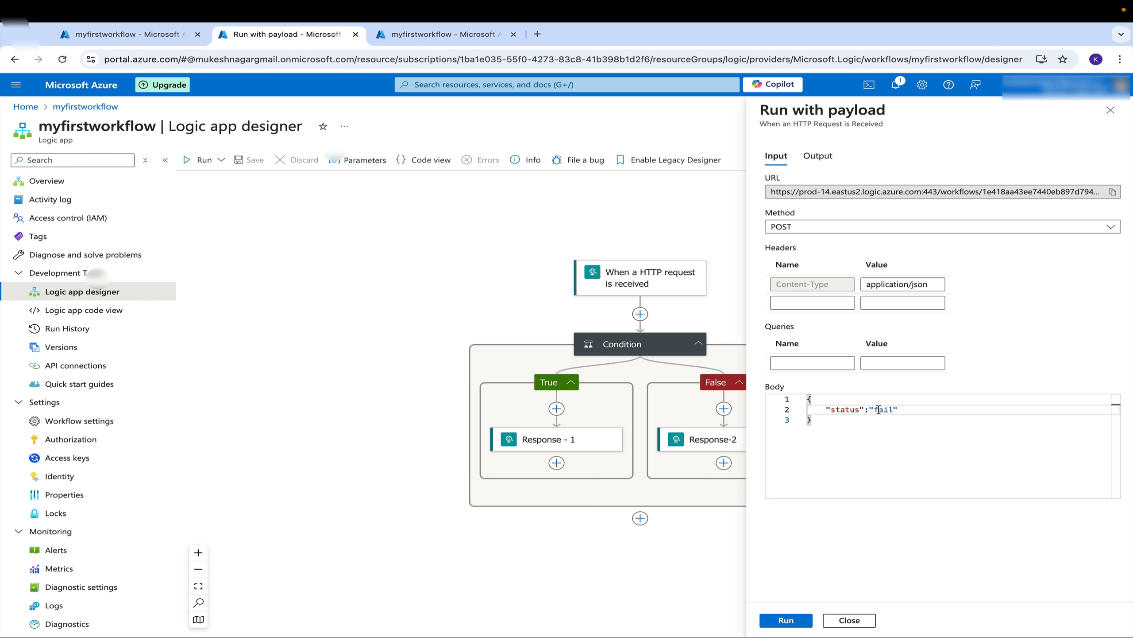
left_click(795, 623)
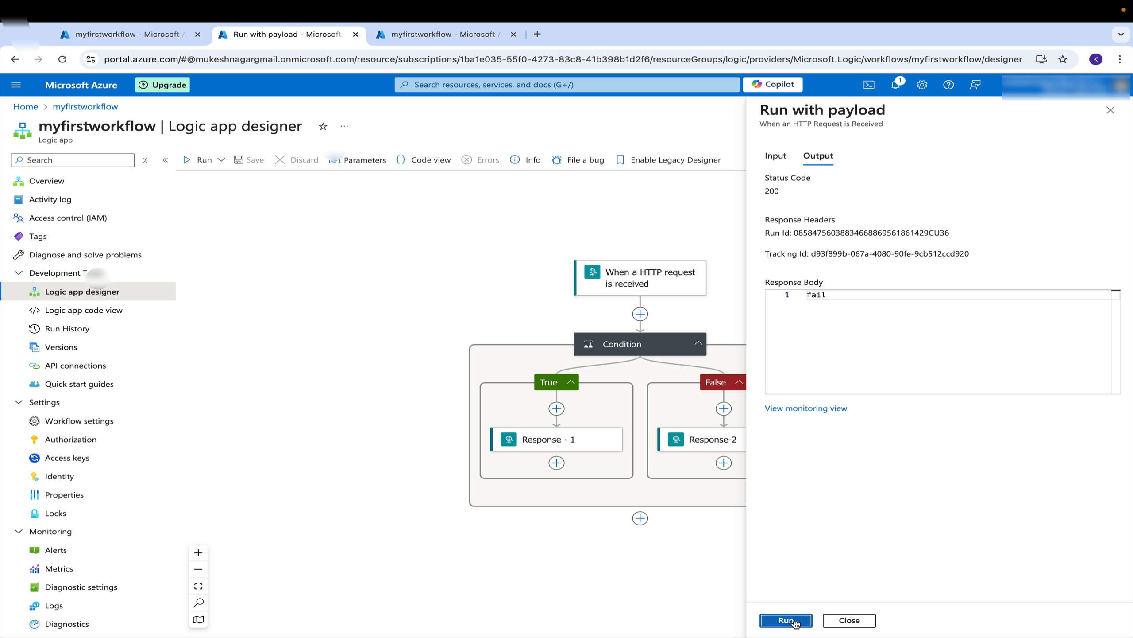
left_click(833, 297)
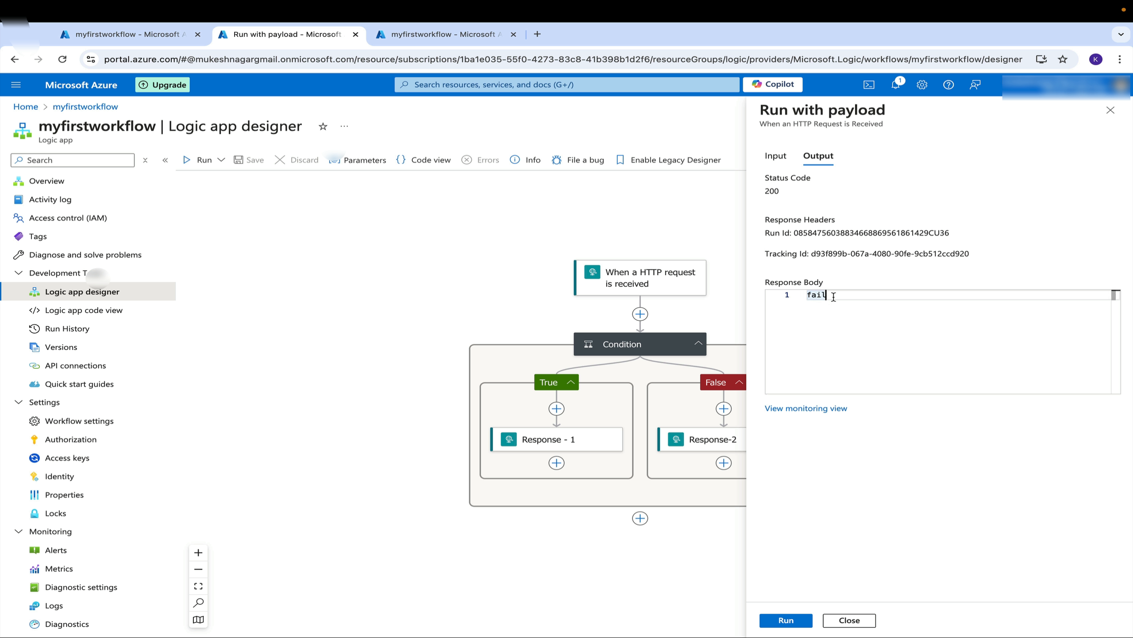